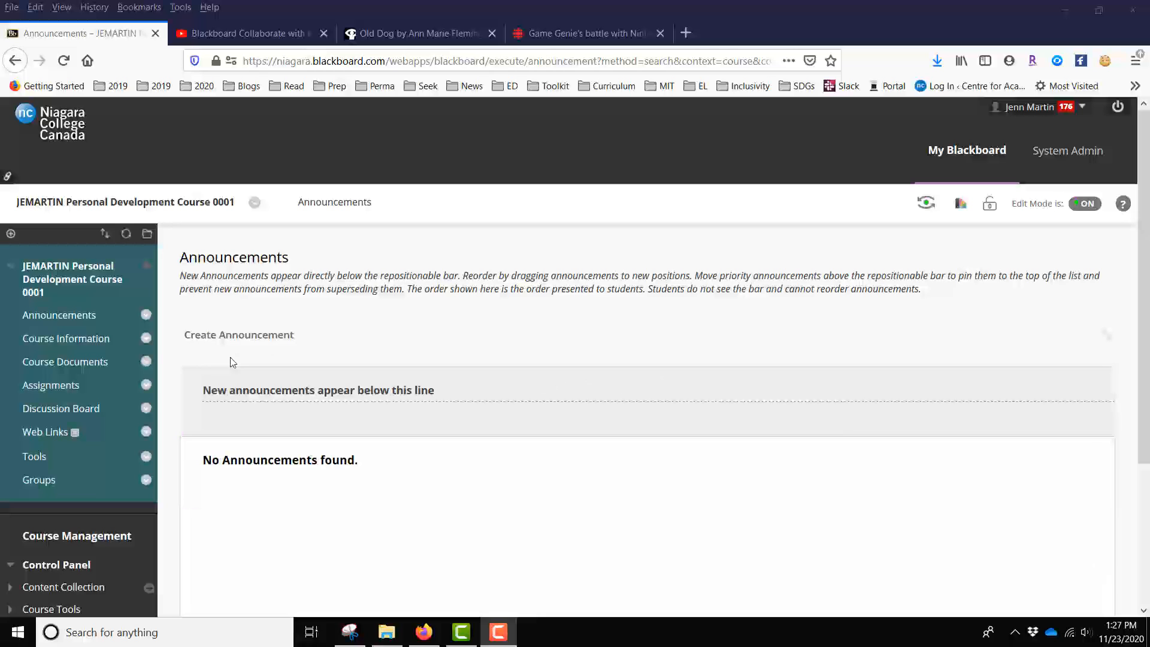
- Start a new content item in the Week 1 - Introduction folder of Course Documents
{"action": "left_click", "coordinate": [83, 362]}
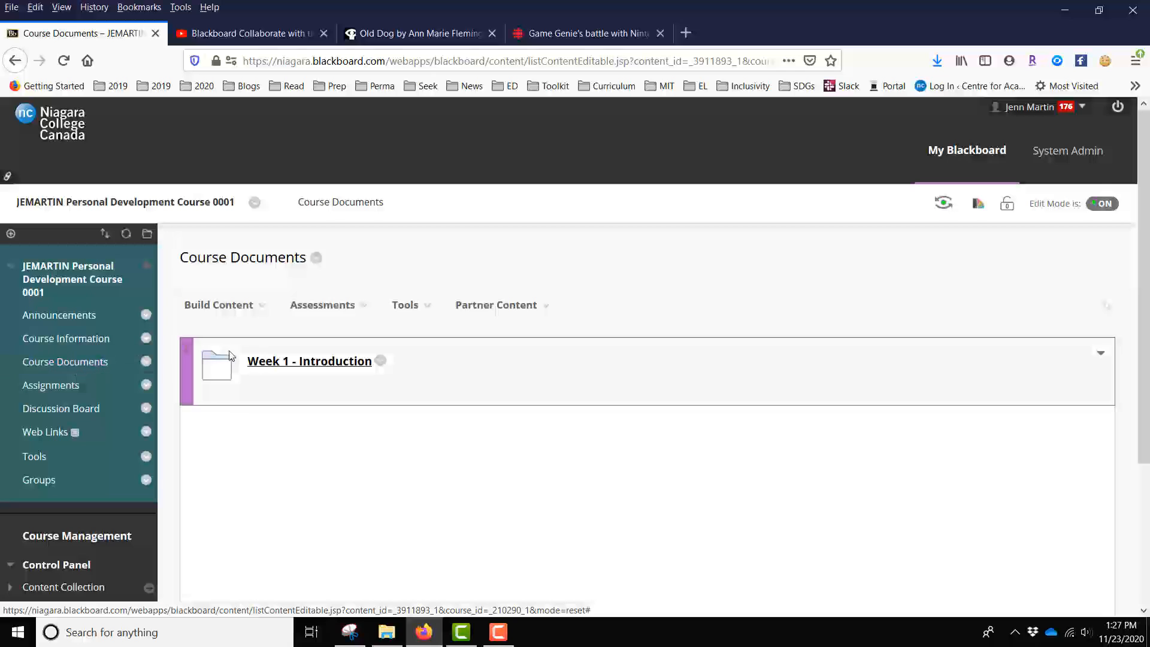
{"action": "left_click", "coordinate": [281, 367]}
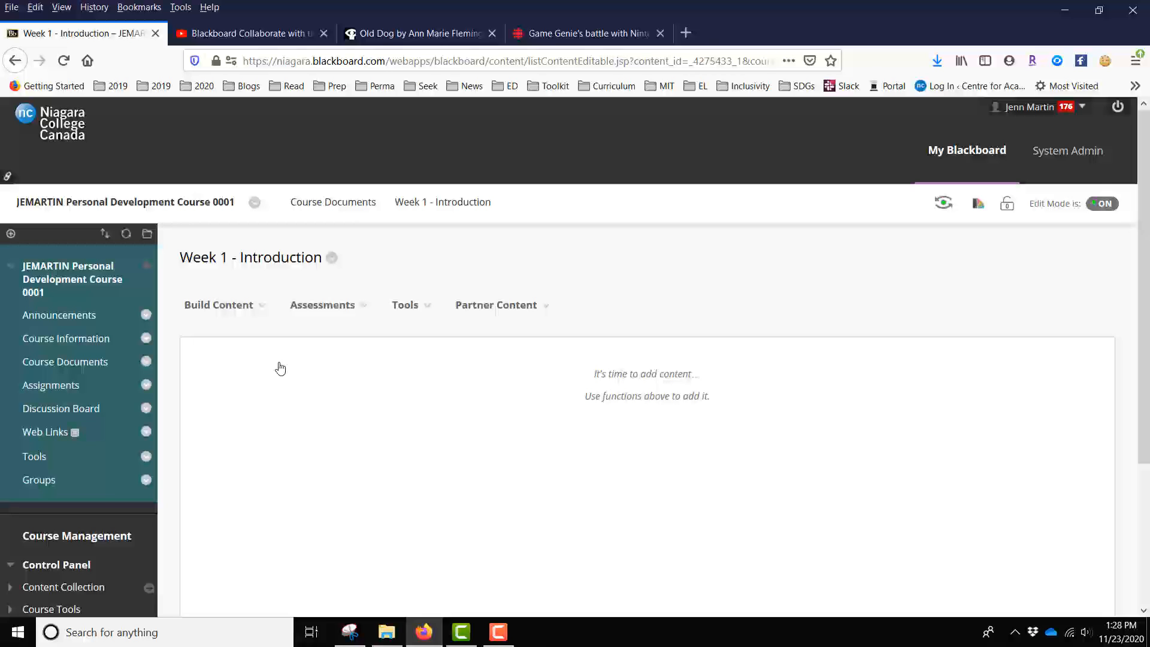
{"action": "left_click", "coordinate": [256, 313]}
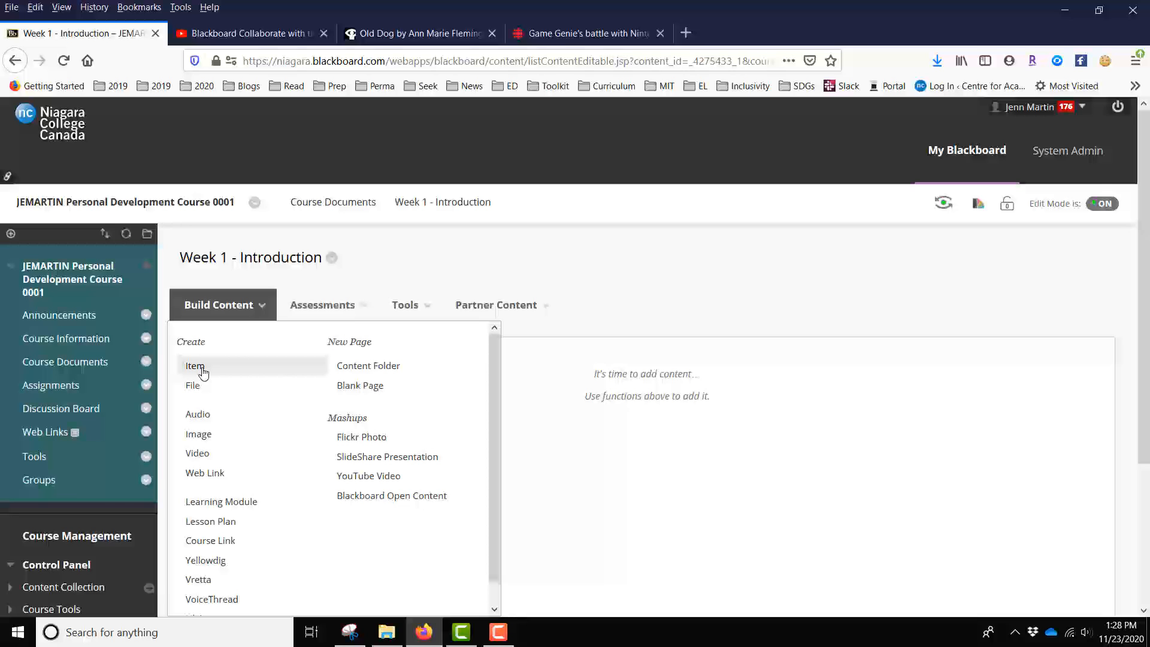
{"action": "left_click", "coordinate": [197, 367]}
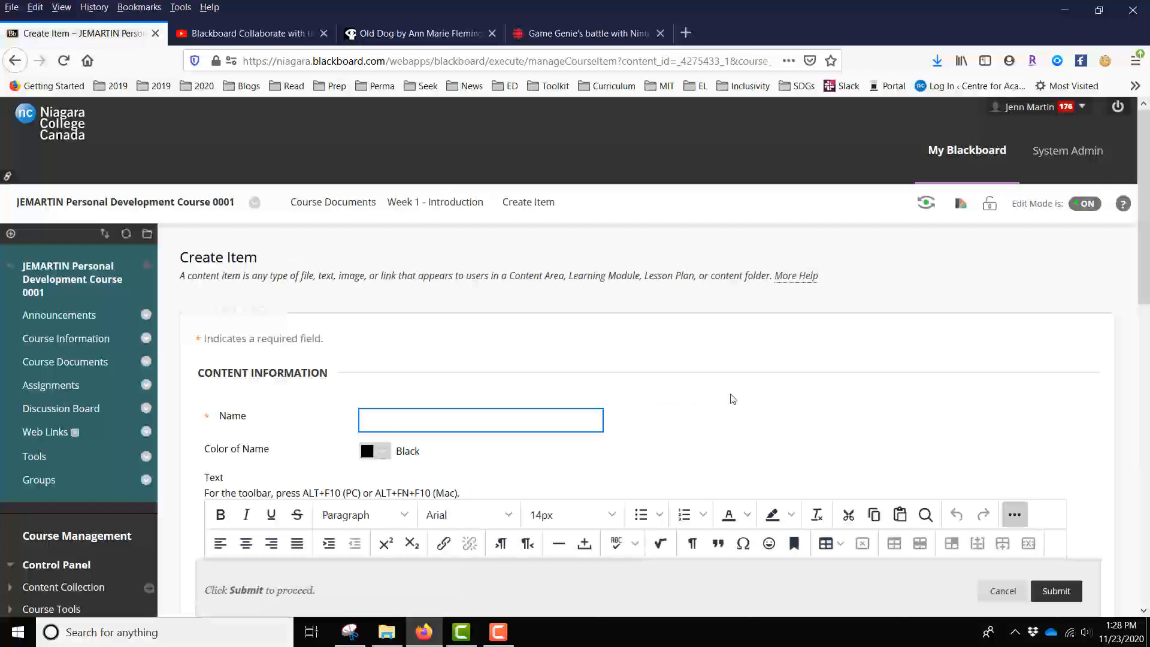
- Name the new content item "Video - Week One"
{"action": "type", "text": "Video "}
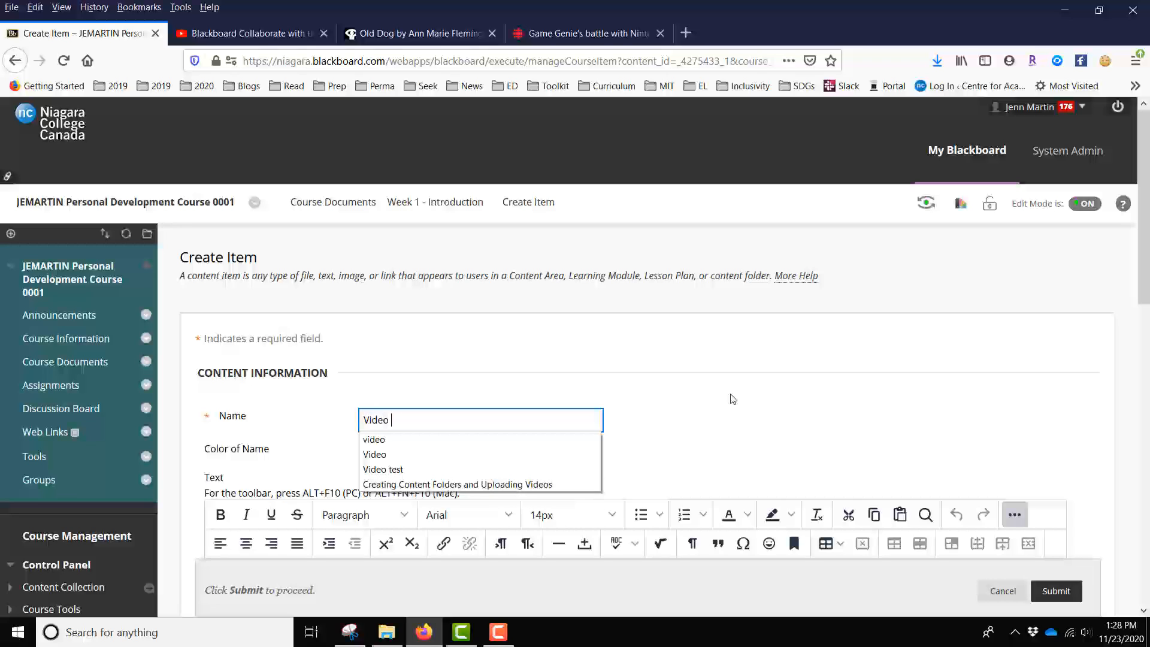
{"action": "type", "text": "On"}
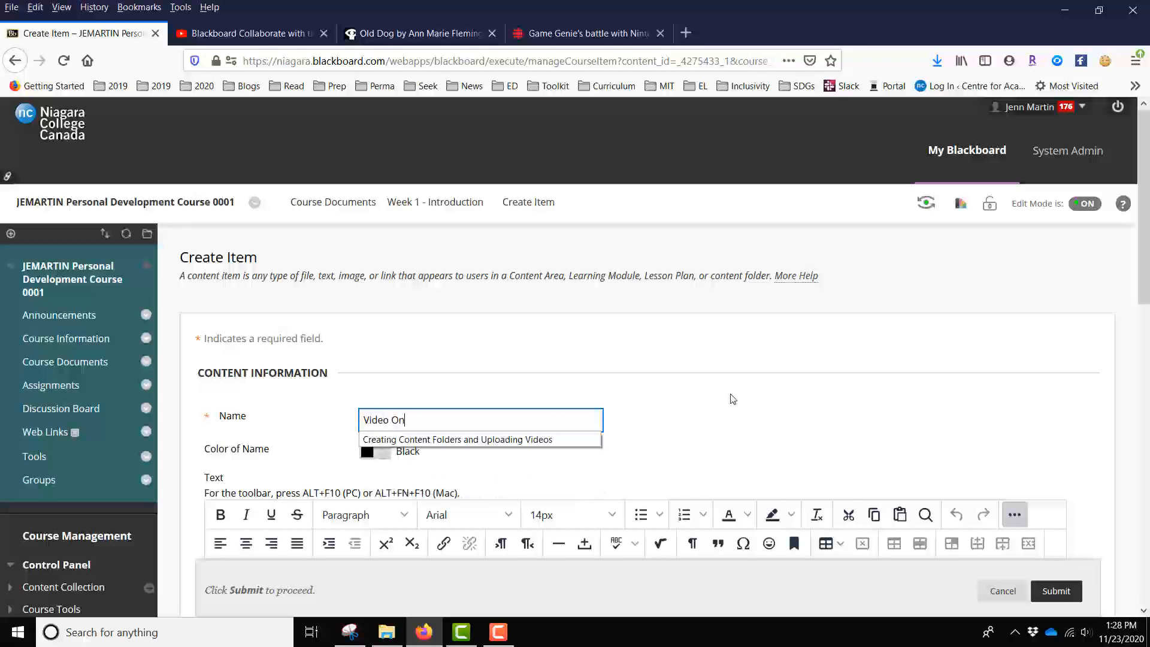
{"action": "key", "text": "BackSpace"}
{"action": "key", "text": "BackSpace"}
{"action": "type", "text": "- Week"}
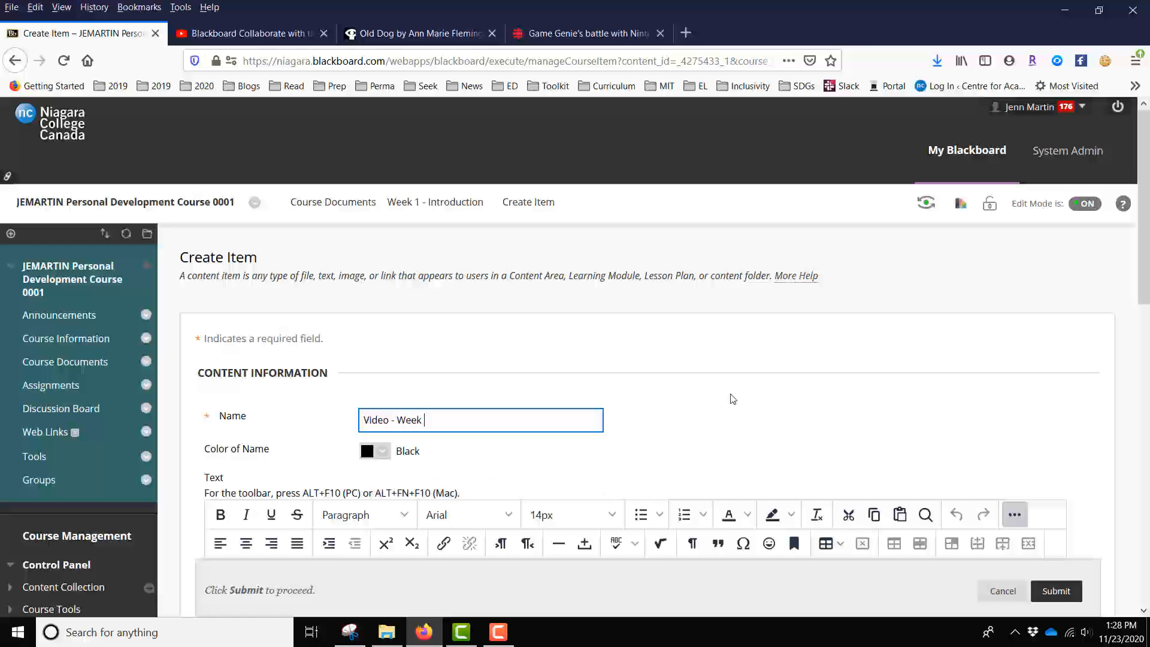
{"action": "type", "text": " One"}
- Start adding a YouTube video as content in the item's text editor, with the full set of editing tools shown
{"action": "scroll", "coordinate": [1120, 418], "scroll_direction": "down", "scroll_amount": 1}
{"action": "scroll", "coordinate": [1122, 418], "scroll_direction": "down", "scroll_amount": 3}
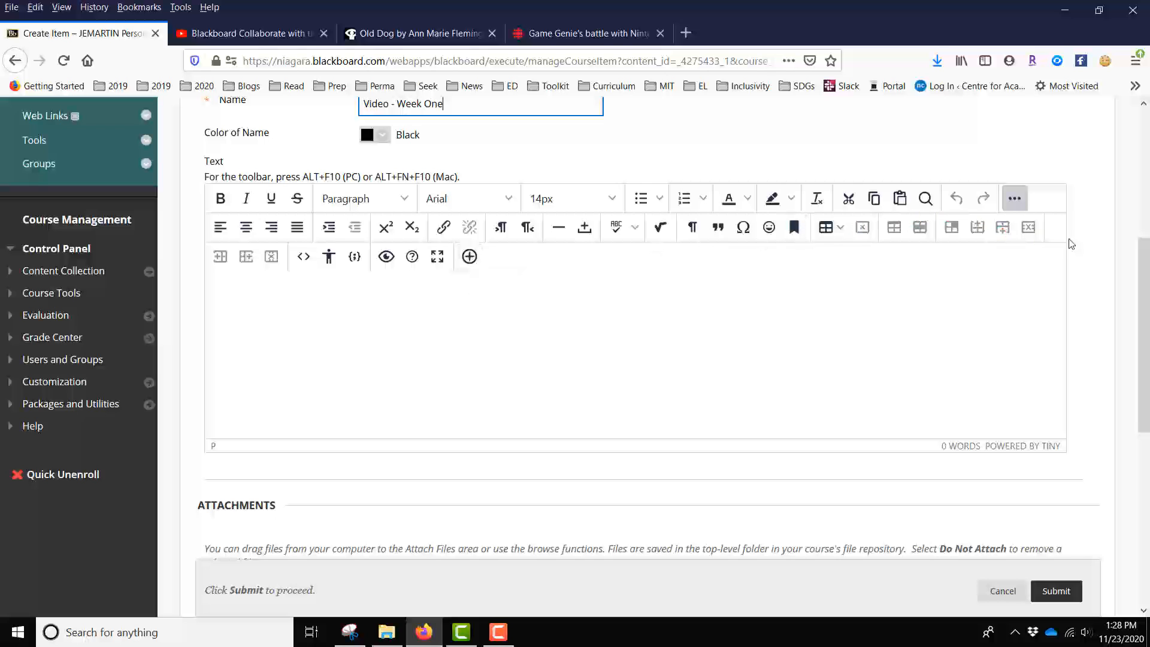
{"action": "left_click", "coordinate": [1013, 198]}
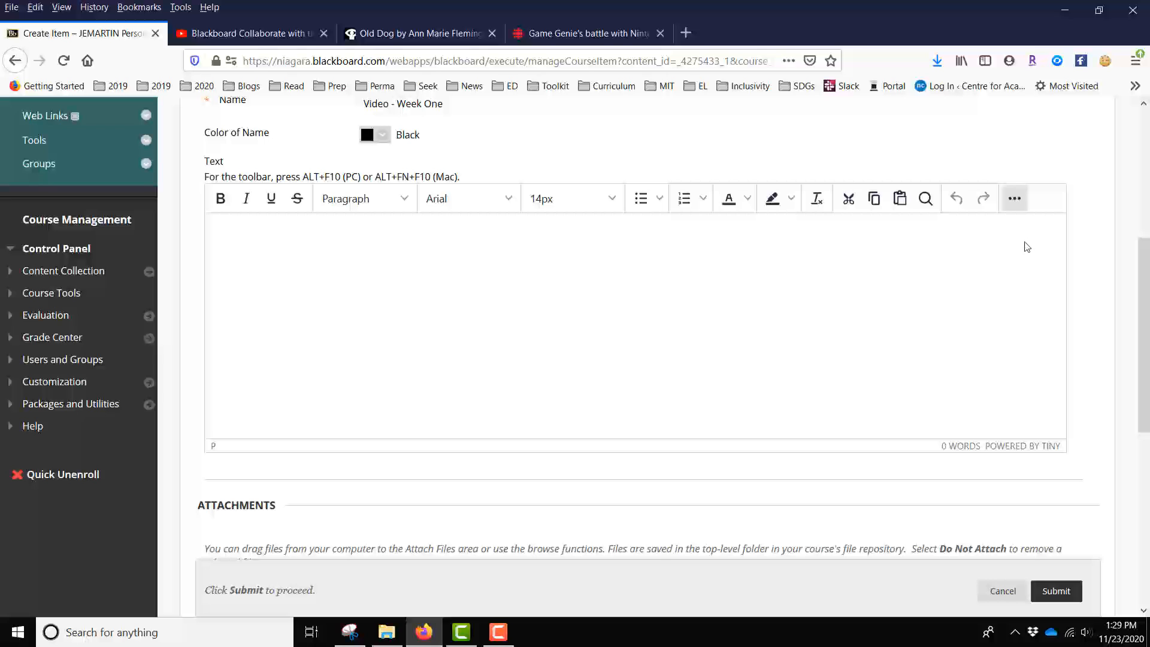
{"action": "left_click", "coordinate": [1015, 199]}
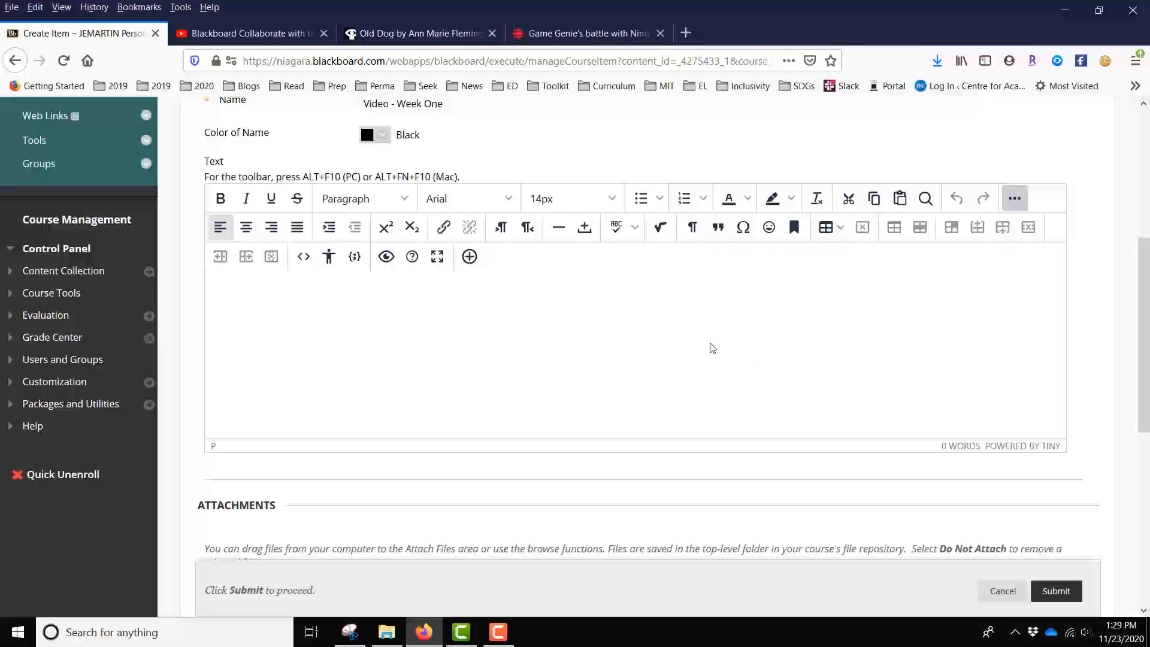
{"action": "left_click", "coordinate": [469, 258]}
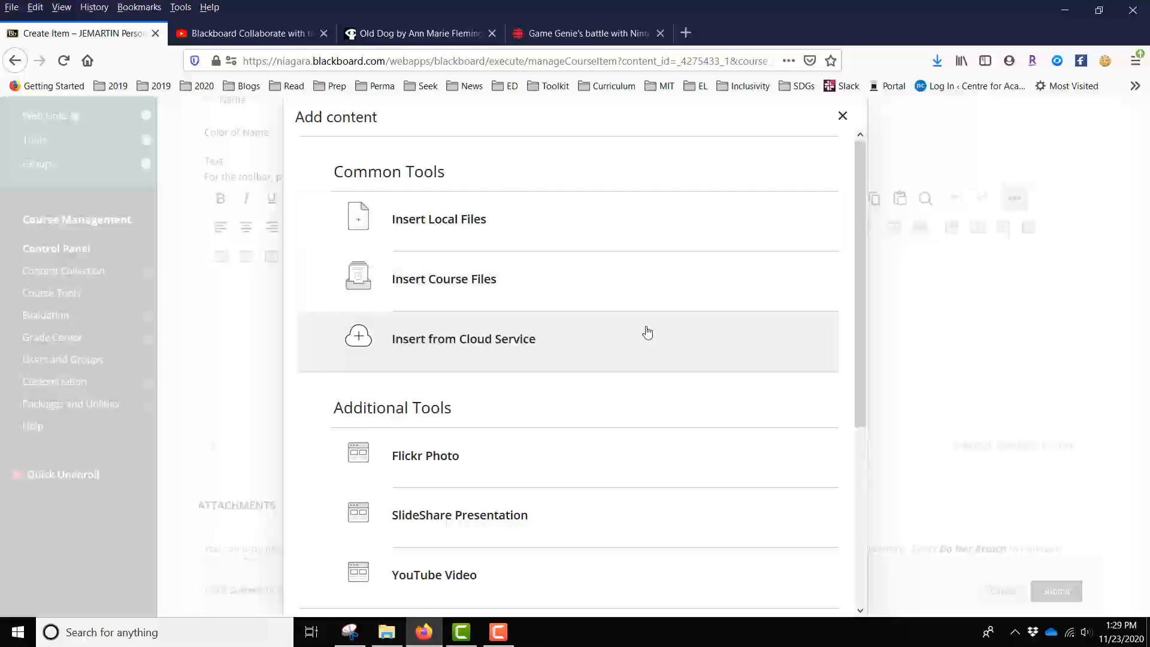
{"action": "scroll", "coordinate": [647, 333], "scroll_direction": "down", "scroll_amount": 3}
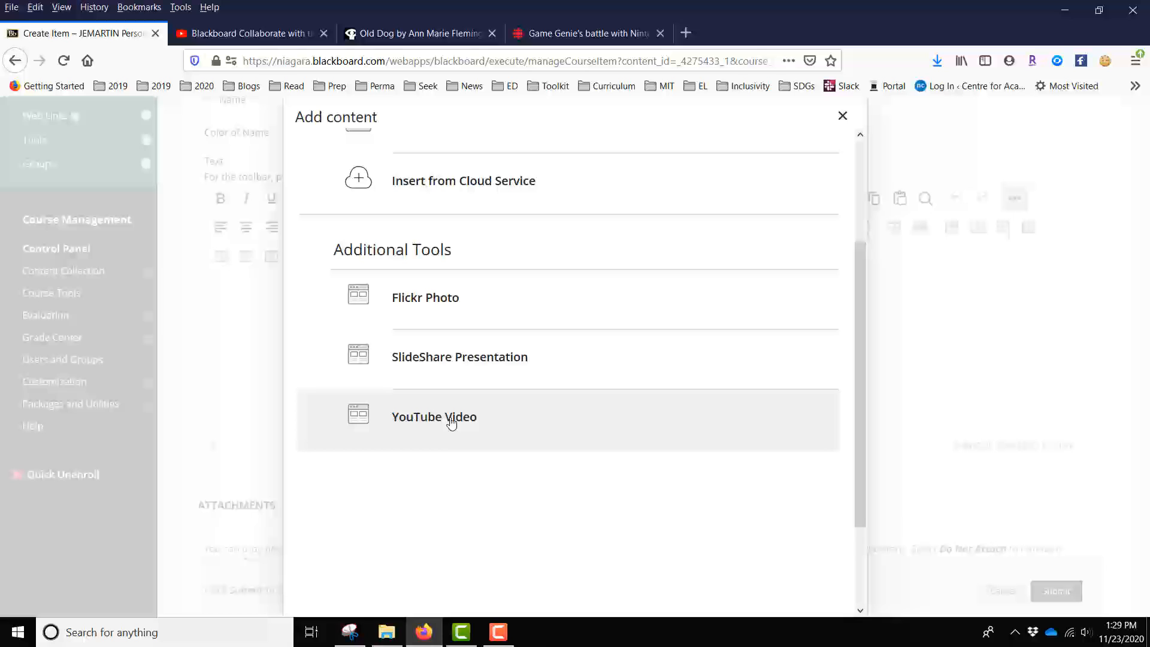
{"action": "left_click", "coordinate": [451, 424]}
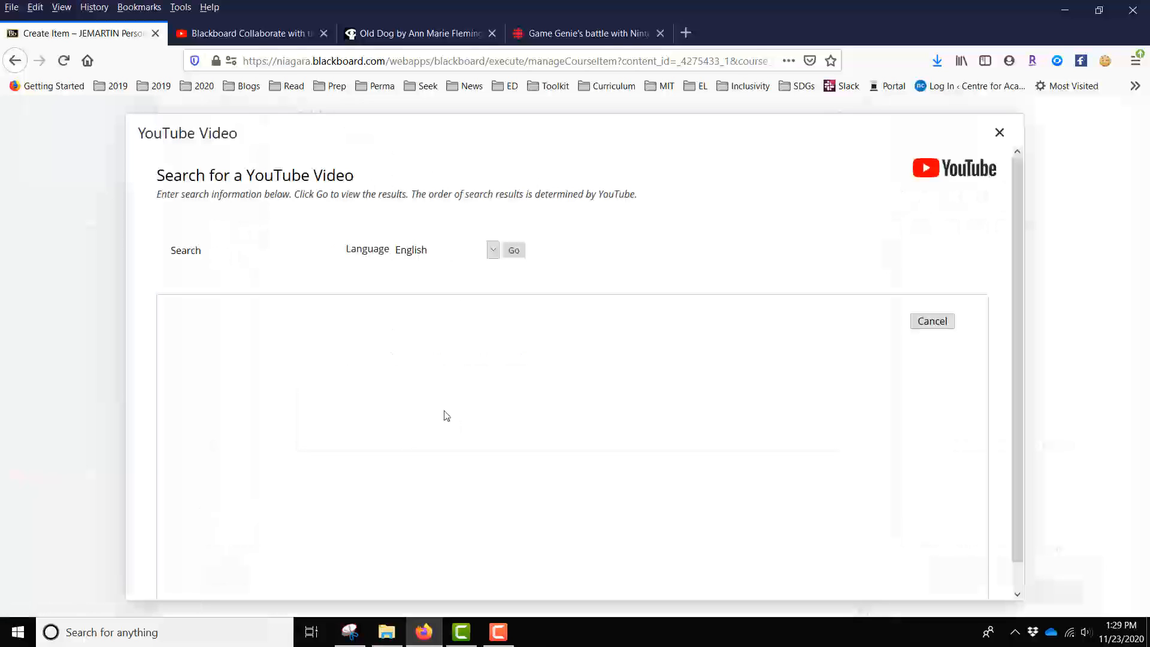
- Search YouTube for "Blackboard tutorial"
{"action": "left_click", "coordinate": [282, 253]}
{"action": "type", "text": "Bla"}
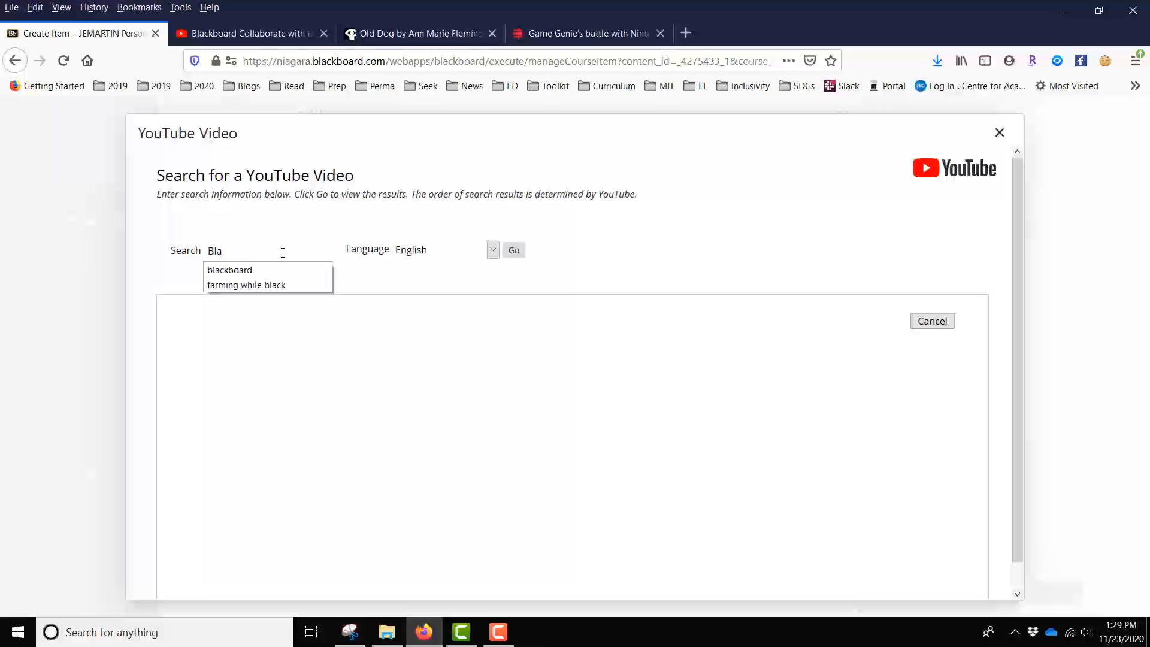
{"action": "type", "text": "ckboard"}
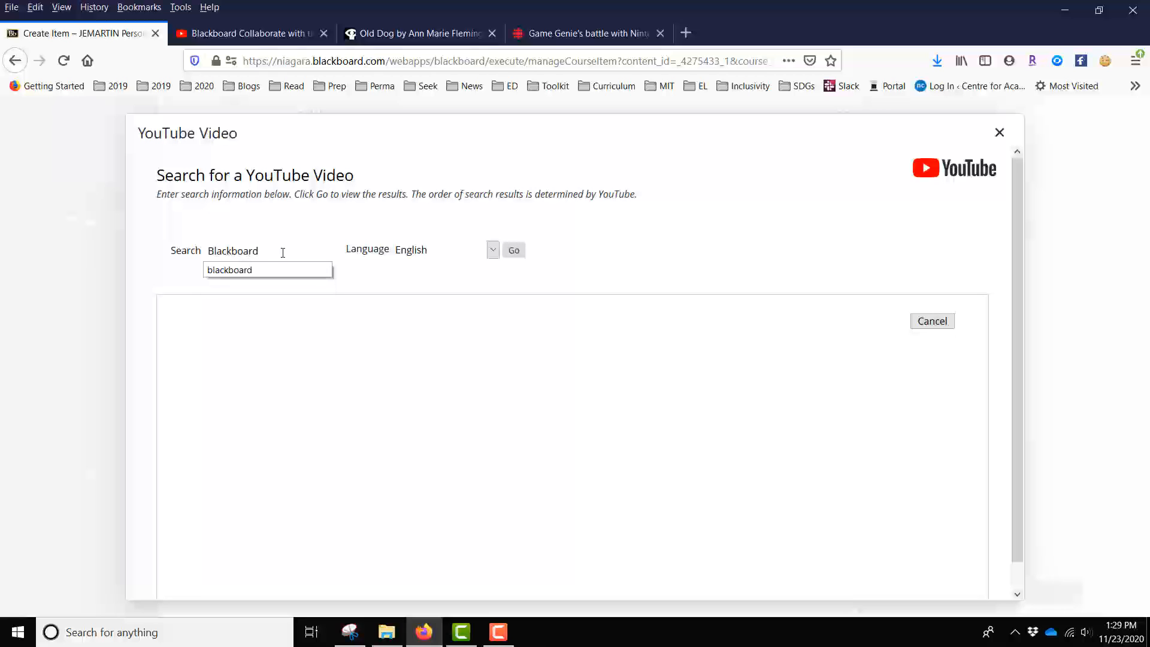
{"action": "type", "text": " tuto"}
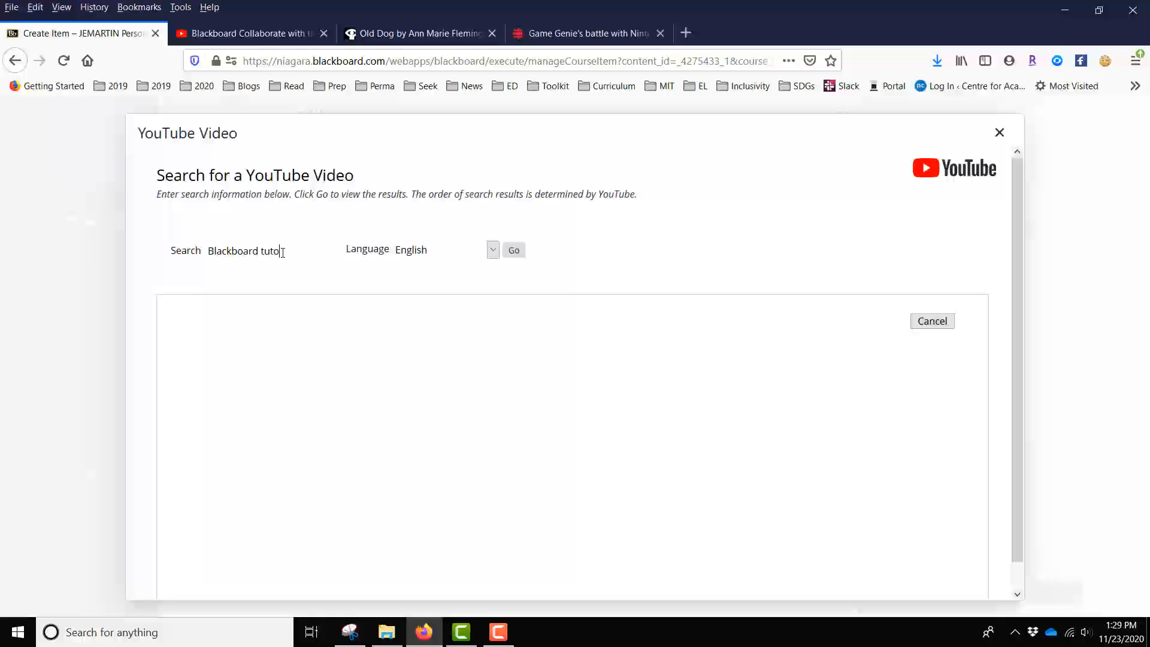
{"action": "type", "text": "rial"}
{"action": "key", "text": "Return"}
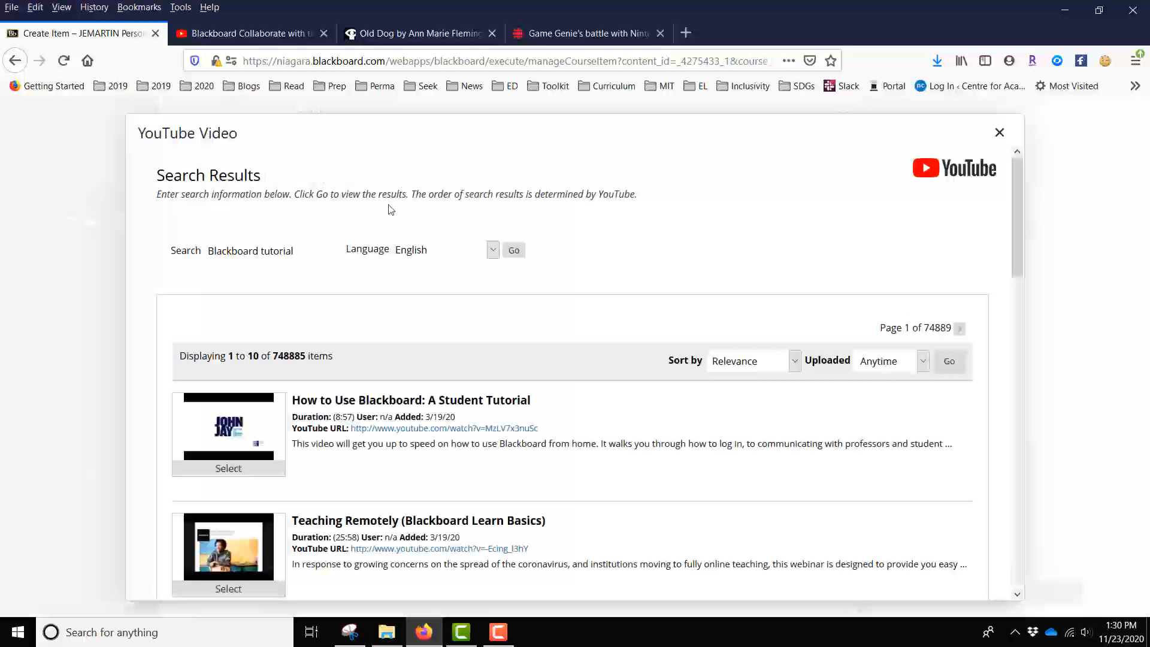
- Select the video "Teaching Remotely (Blackboard Learn Basics)" from the search results
{"action": "scroll", "coordinate": [787, 401], "scroll_direction": "down", "scroll_amount": 2}
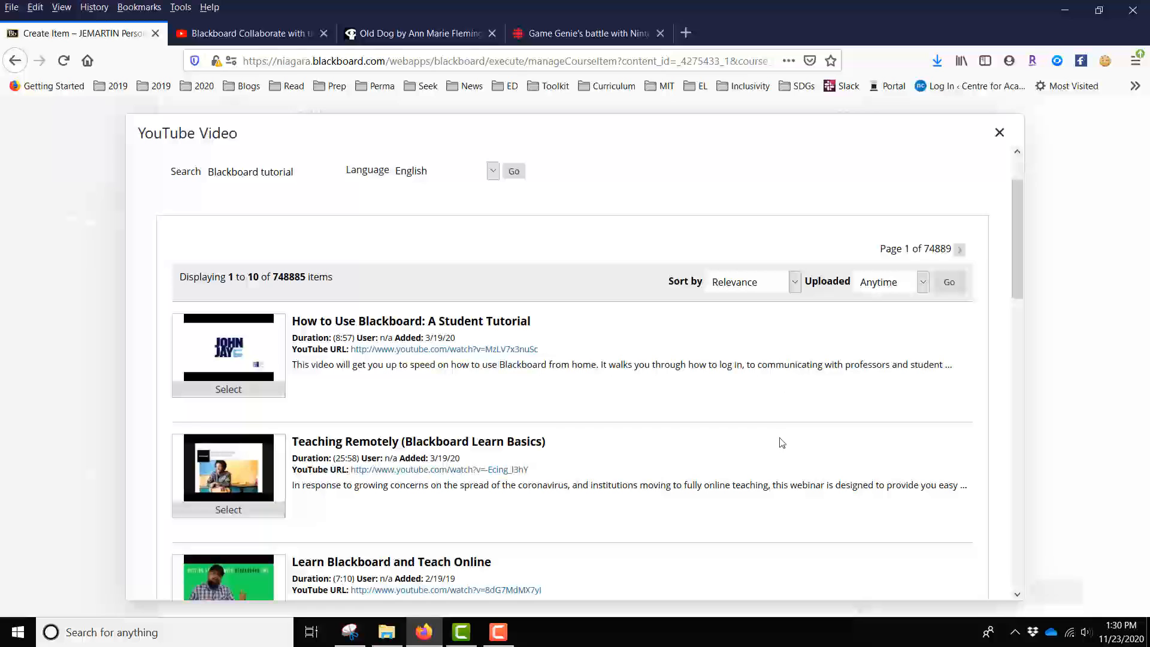
{"action": "scroll", "coordinate": [781, 442], "scroll_direction": "down", "scroll_amount": 2}
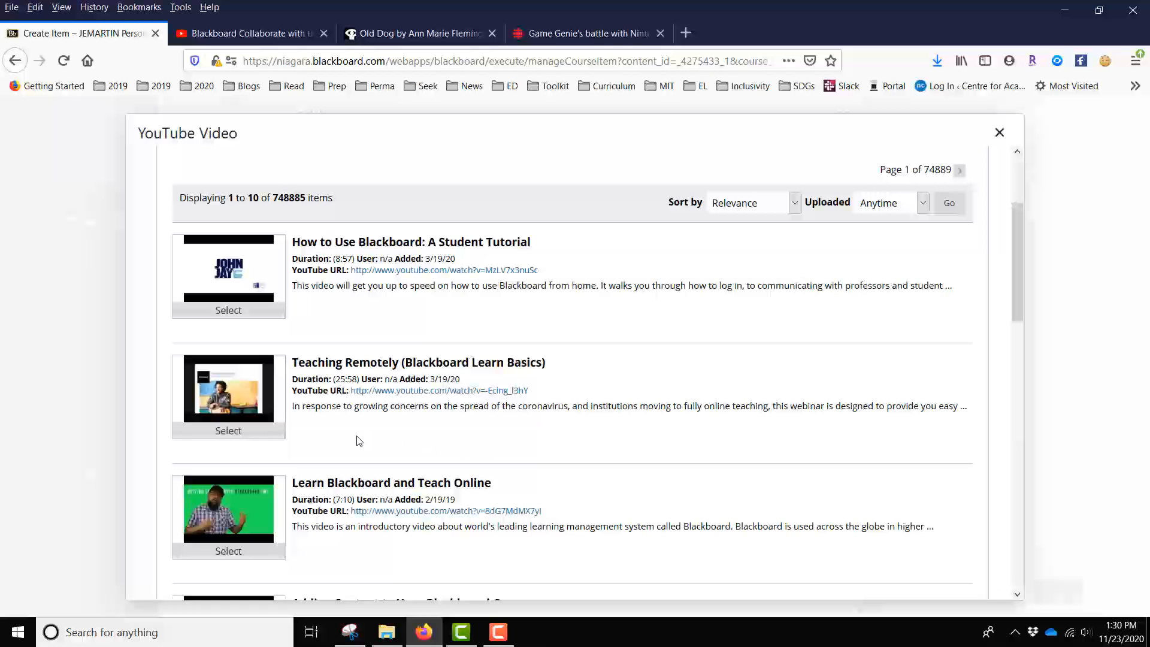
{"action": "left_click", "coordinate": [224, 433]}
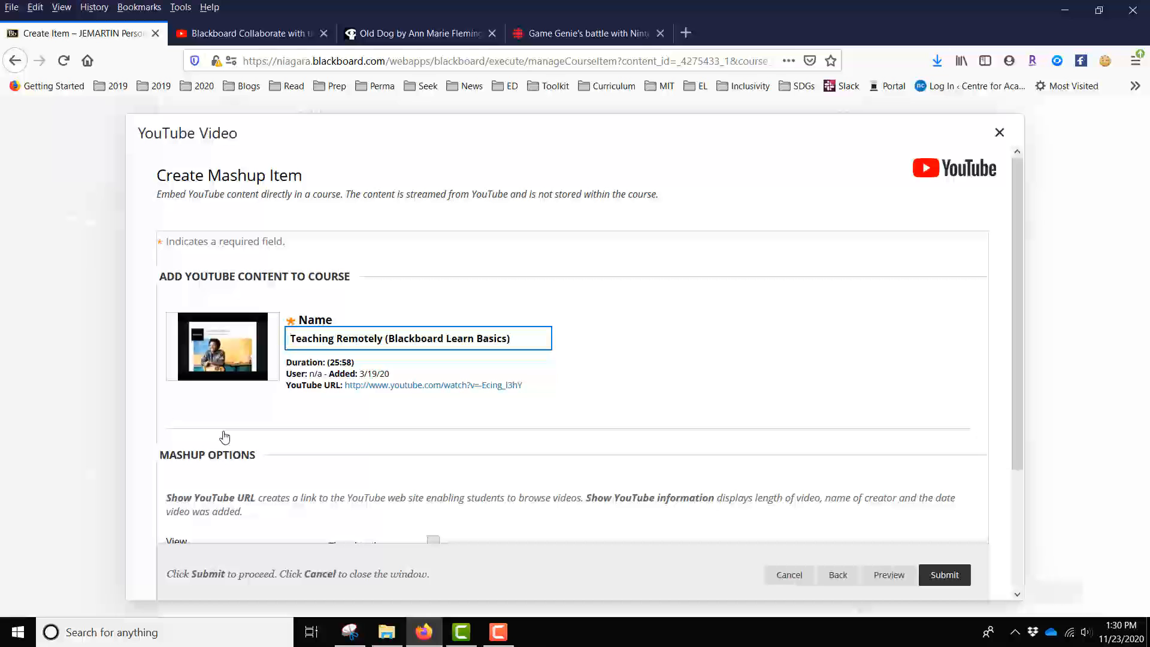
- Insert the video with the view set to Embed Video and Show YouTube URL set to Yes
{"action": "scroll", "coordinate": [839, 337], "scroll_direction": "down", "scroll_amount": 3}
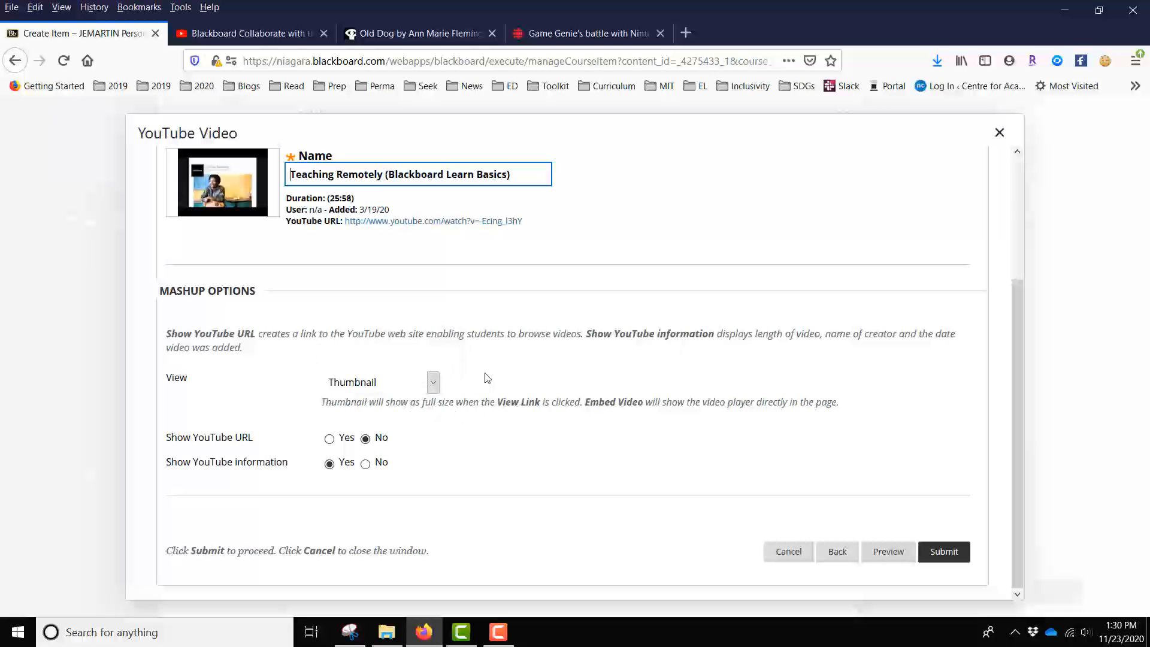
{"action": "left_click", "coordinate": [433, 385]}
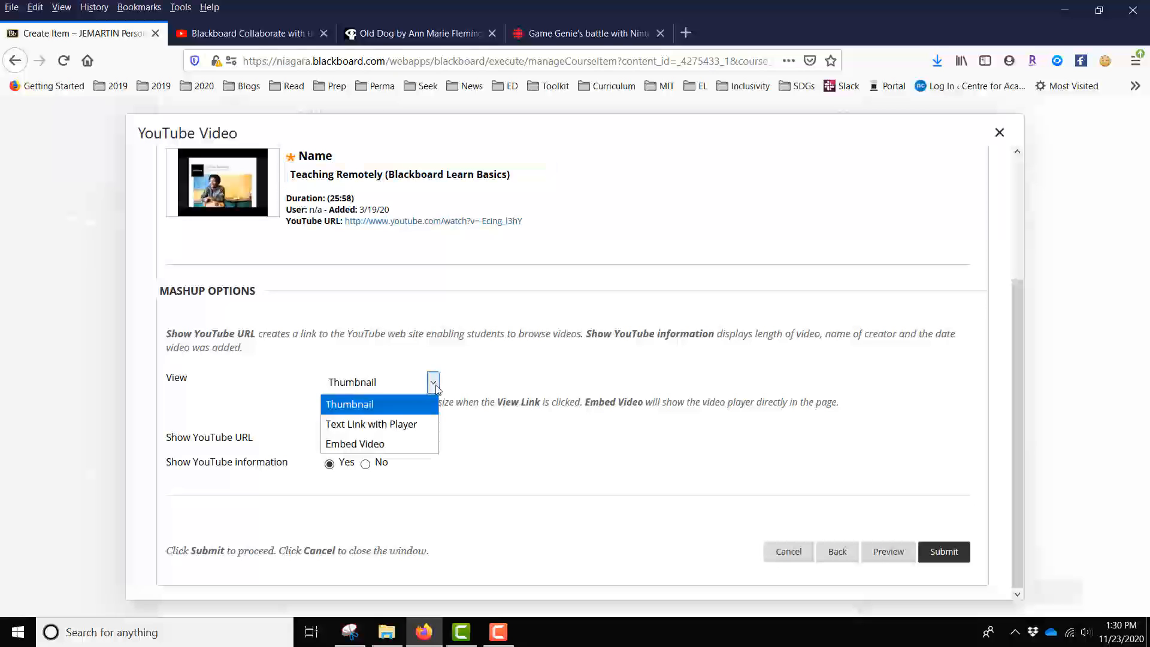
{"action": "left_click", "coordinate": [407, 448]}
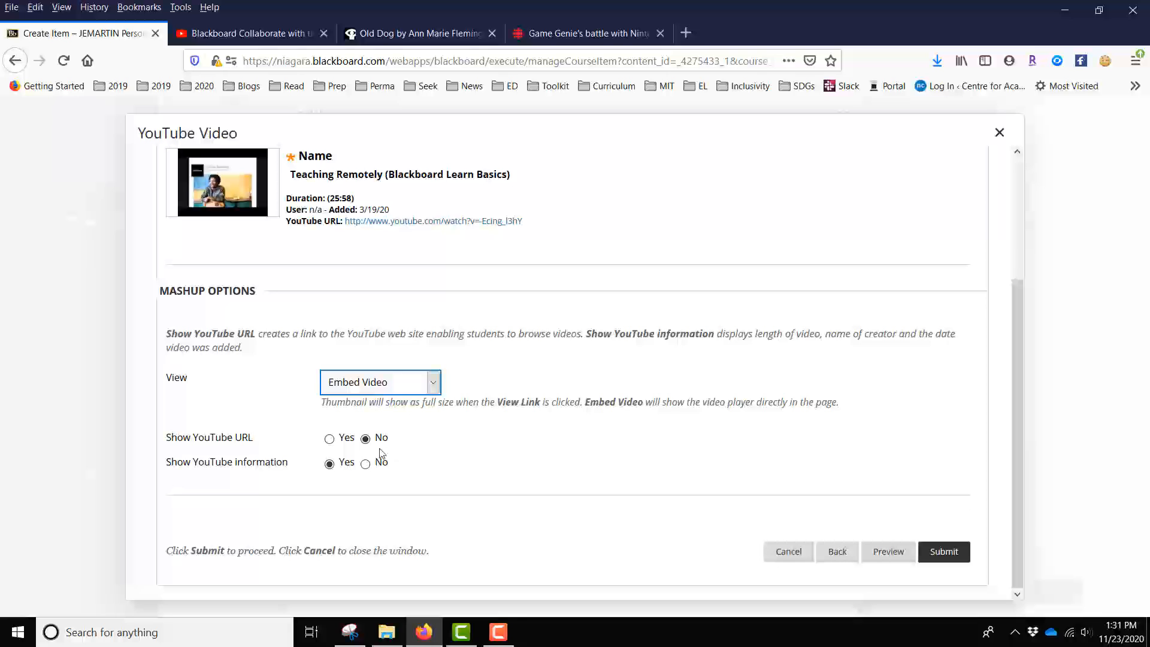
{"action": "left_click", "coordinate": [329, 440]}
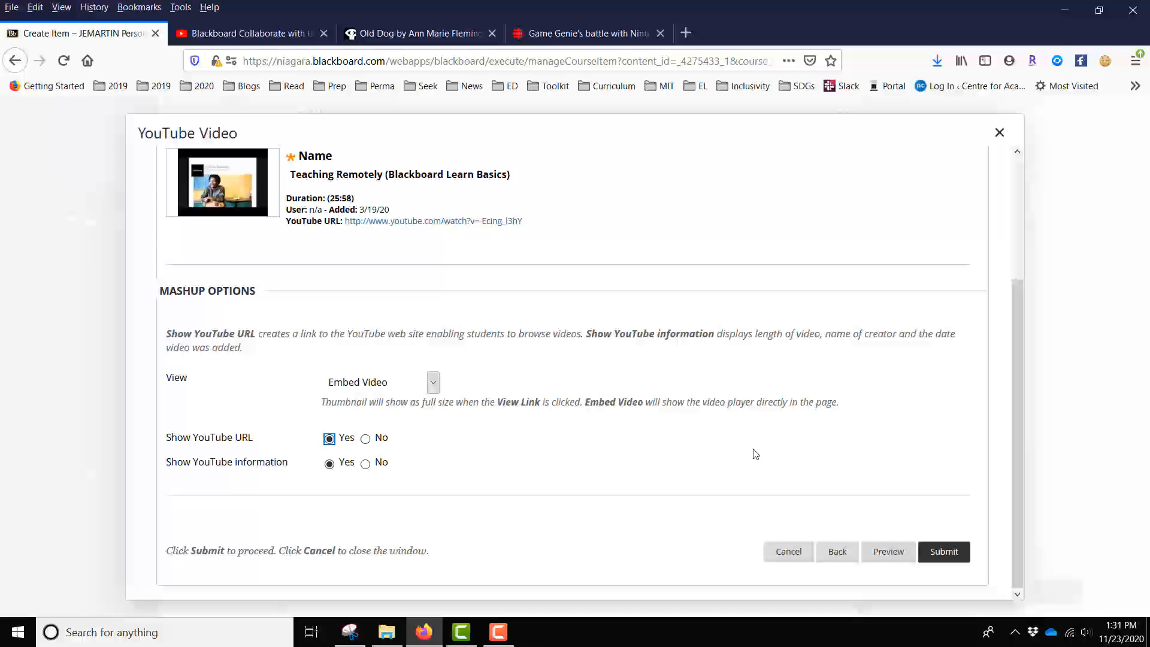
{"action": "left_click", "coordinate": [953, 559]}
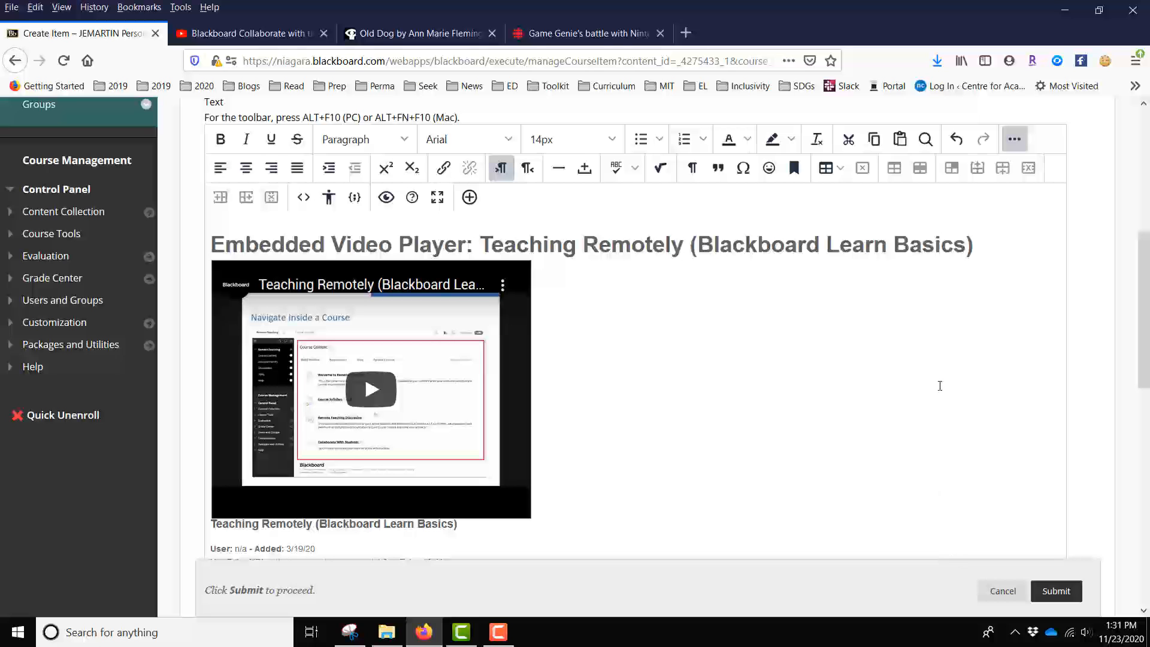
- Submit the Video - Week One item and review the embedded video in the Week 1 - Introduction folder
{"action": "scroll", "coordinate": [939, 385], "scroll_direction": "down", "scroll_amount": 2}
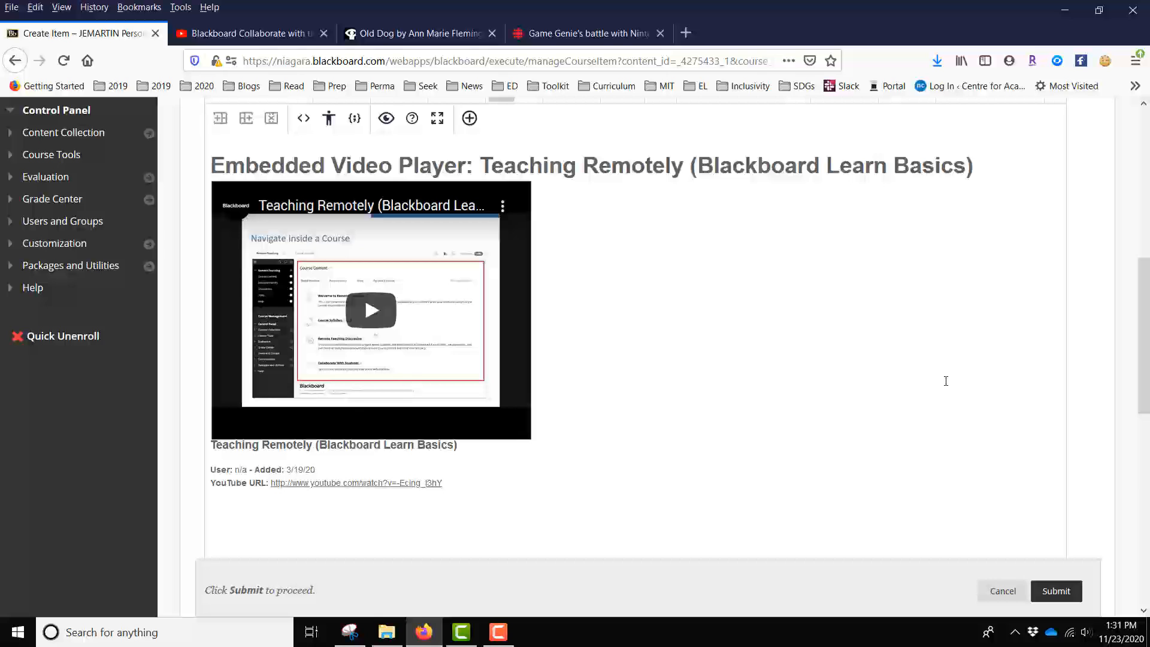
{"action": "left_click", "coordinate": [1053, 597]}
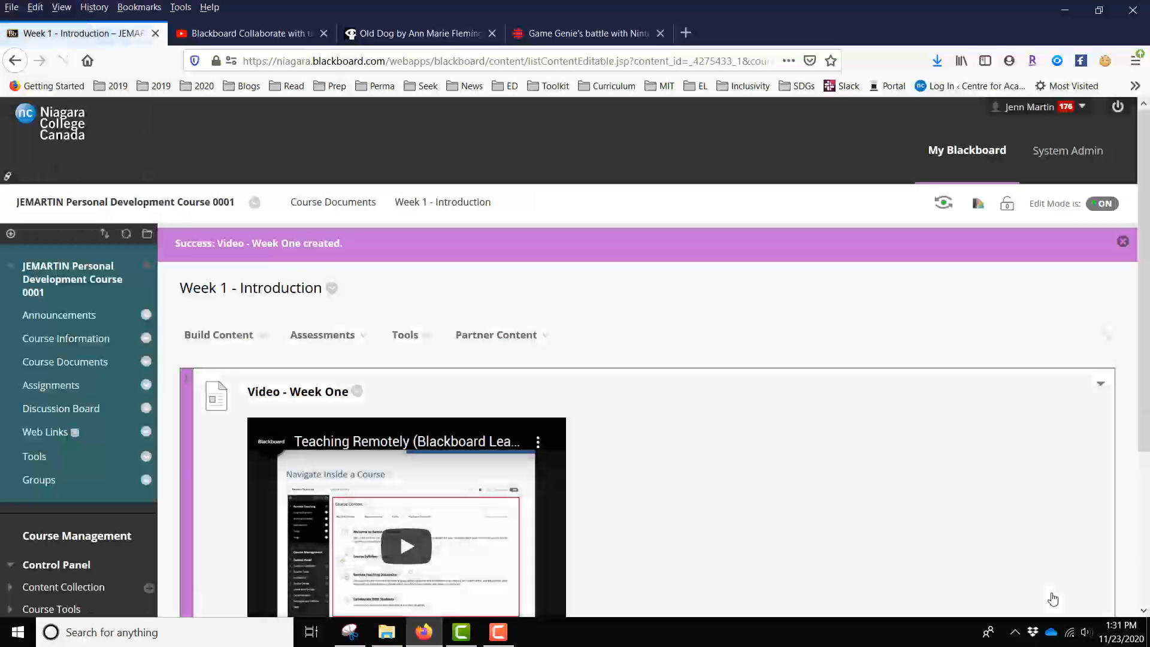
{"action": "scroll", "coordinate": [1007, 506], "scroll_direction": "down", "scroll_amount": 4}
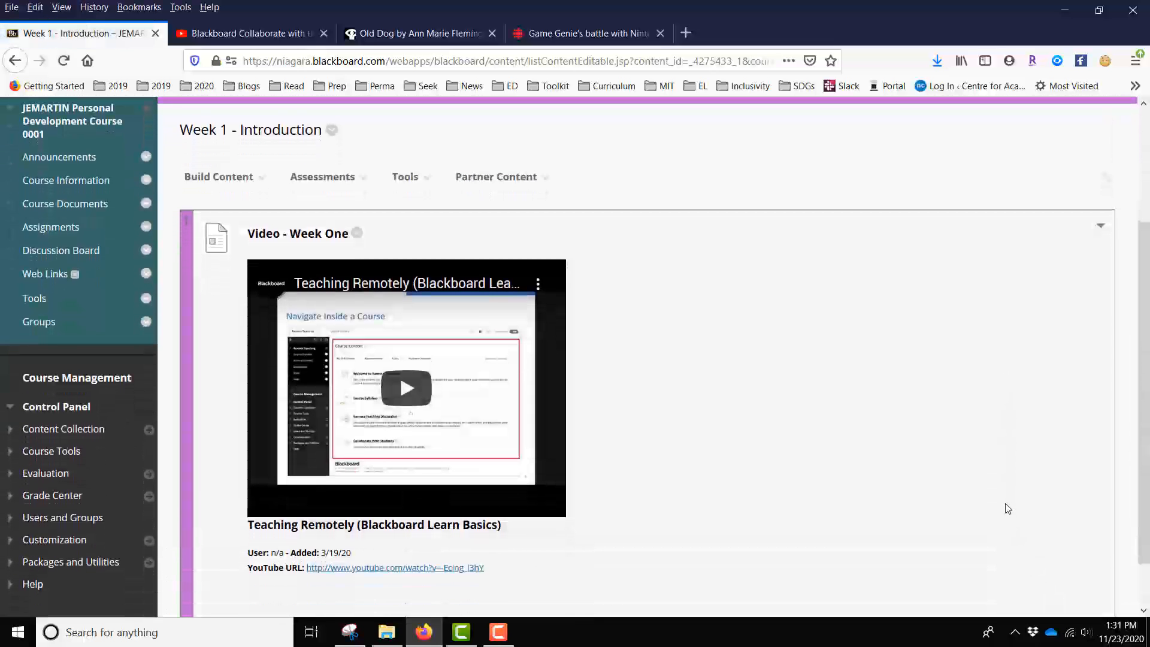
{"action": "scroll", "coordinate": [1008, 508], "scroll_direction": "down", "scroll_amount": 1}
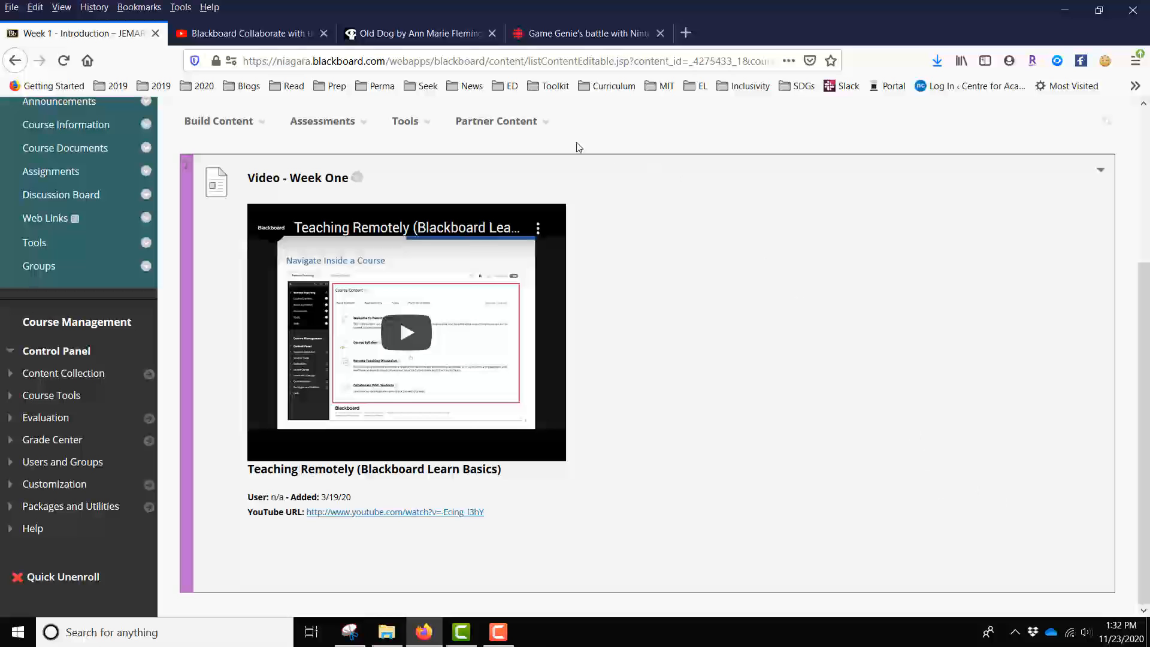
- Start another content item in the Week 1 - Introduction folder
{"action": "left_click", "coordinate": [243, 122]}
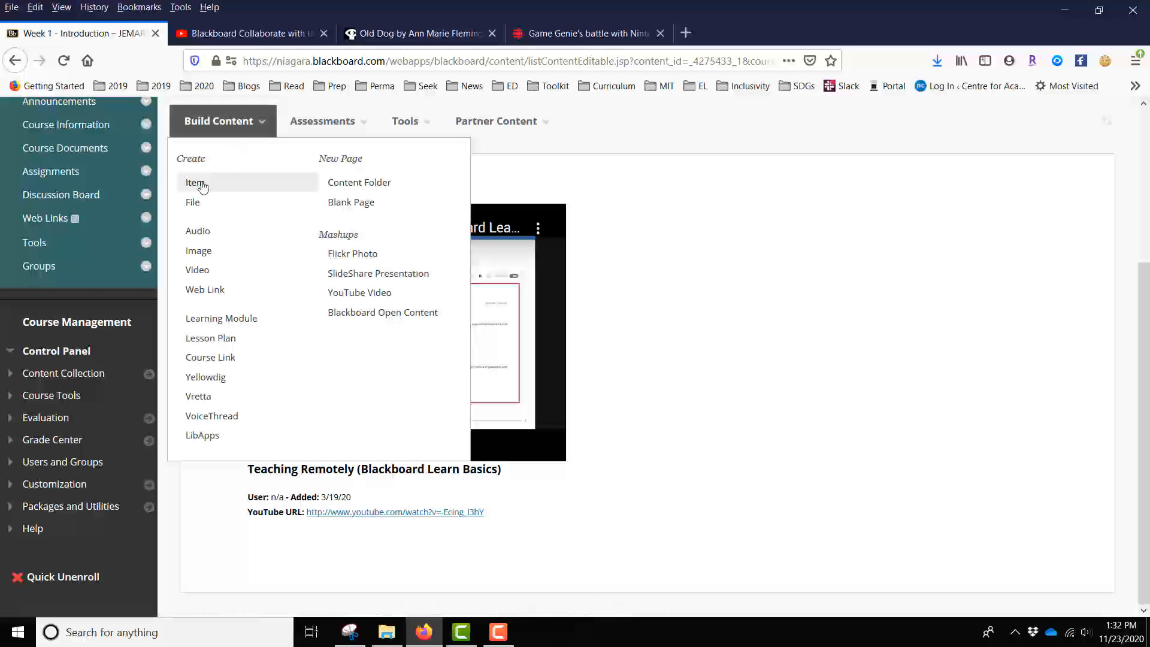
{"action": "left_click", "coordinate": [202, 188]}
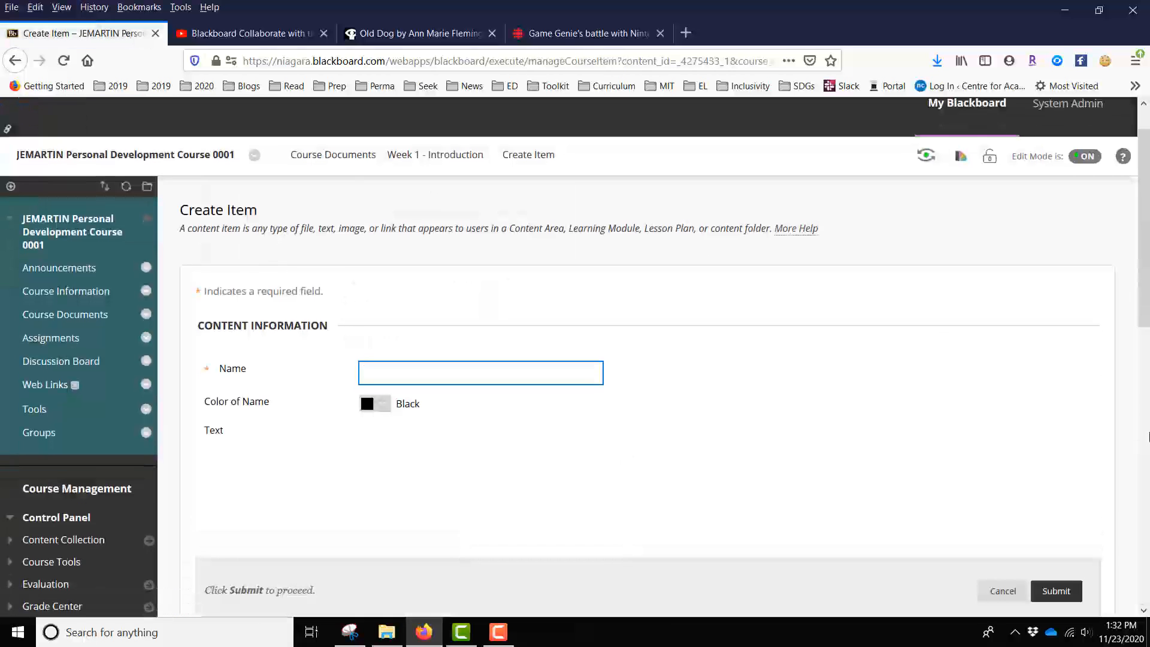
{"action": "scroll", "coordinate": [1149, 436], "scroll_direction": "down", "scroll_amount": 1}
{"action": "type", "text": "We"}
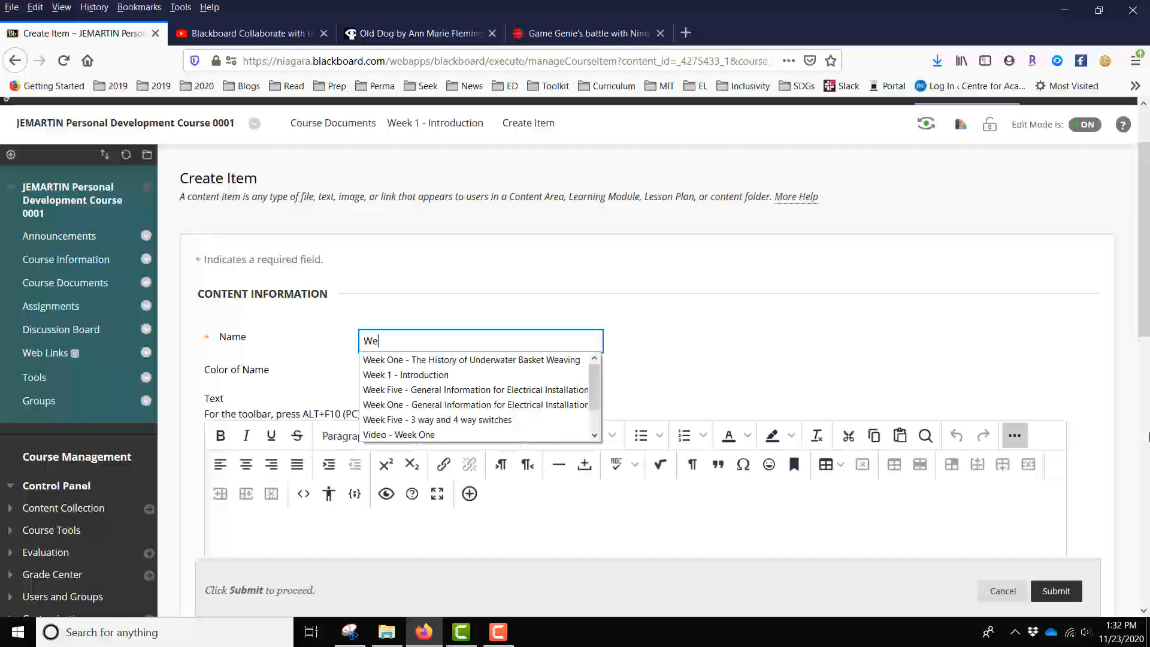
{"action": "type", "text": "ekO"}
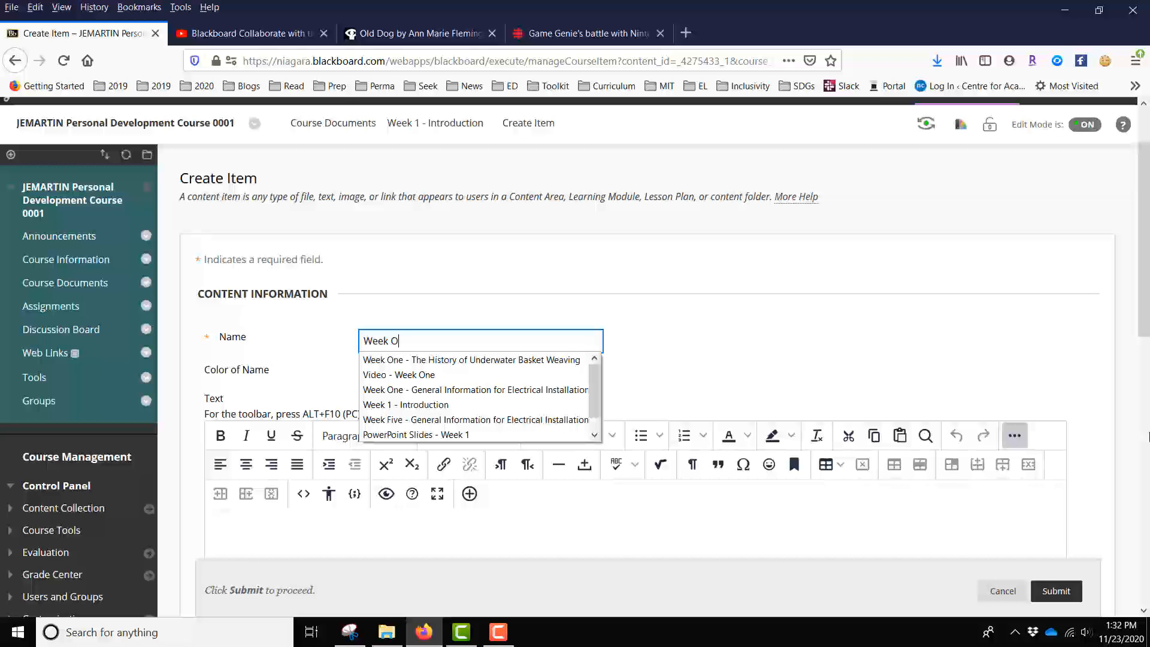
{"action": "key", "text": "BackSpace"}
{"action": "key", "text": "BackSpace"}
{"action": "key", "text": "BackSpace"}
{"action": "key", "text": "BackSpace"}
{"action": "key", "text": "BackSpace"}
{"action": "key", "text": "BackSpace"}
- Name the new content item "Video - week 1 (2)"
{"action": "type", "text": "Video - "}
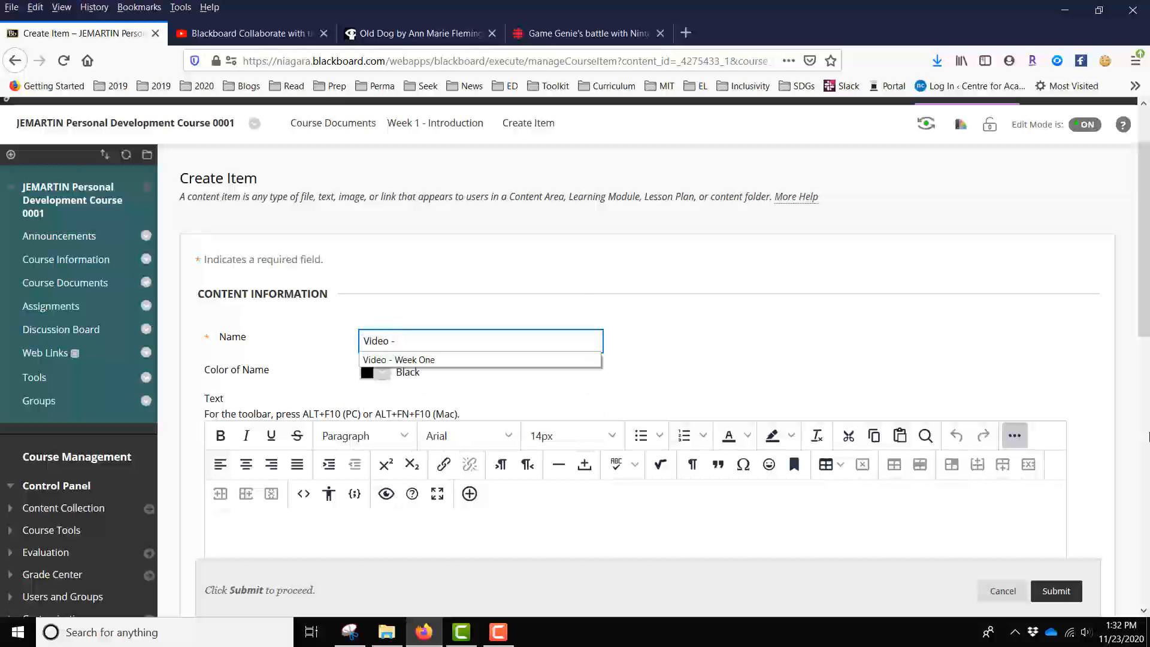
{"action": "type", "text": "week 1 ("}
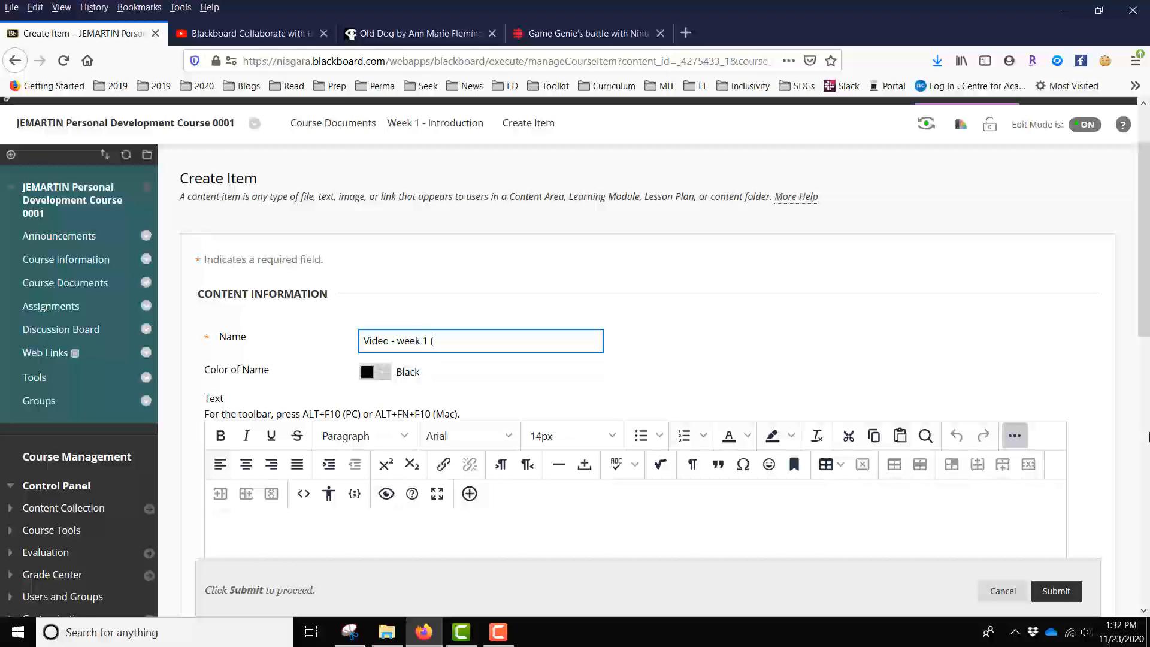
{"action": "type", "text": "2)"}
{"action": "scroll", "coordinate": [1033, 272], "scroll_direction": "down", "scroll_amount": 2}
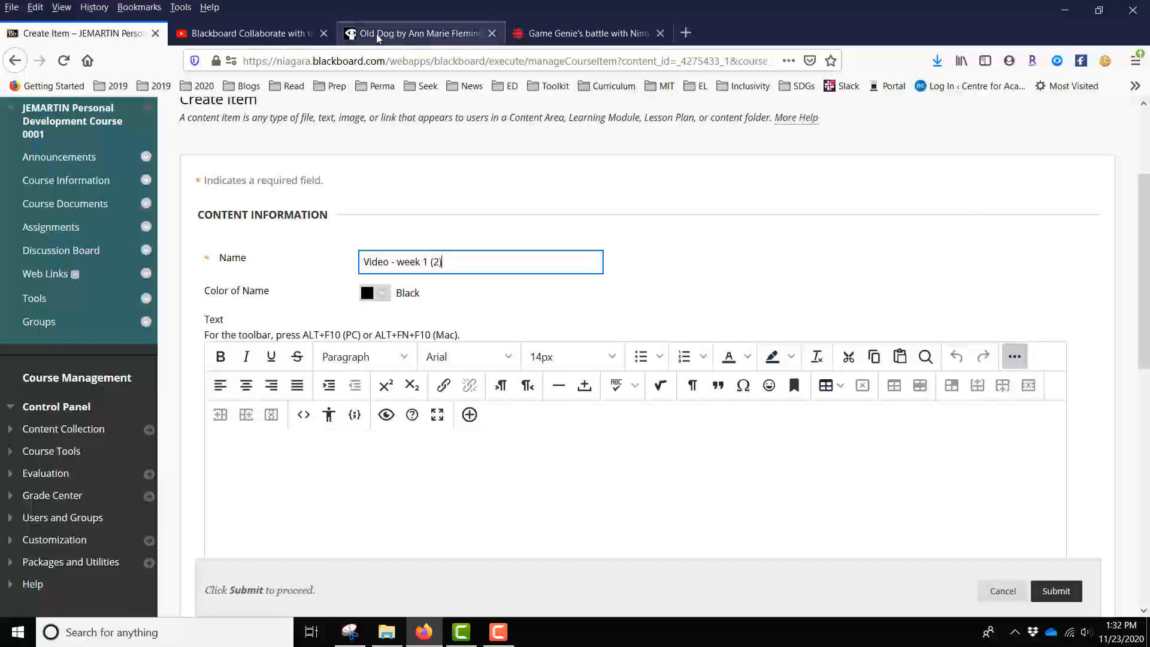
- On the YouTube page of the Blackboard Collaborate interface tour, display the video's embed code and select all of it
{"action": "left_click", "coordinate": [254, 38]}
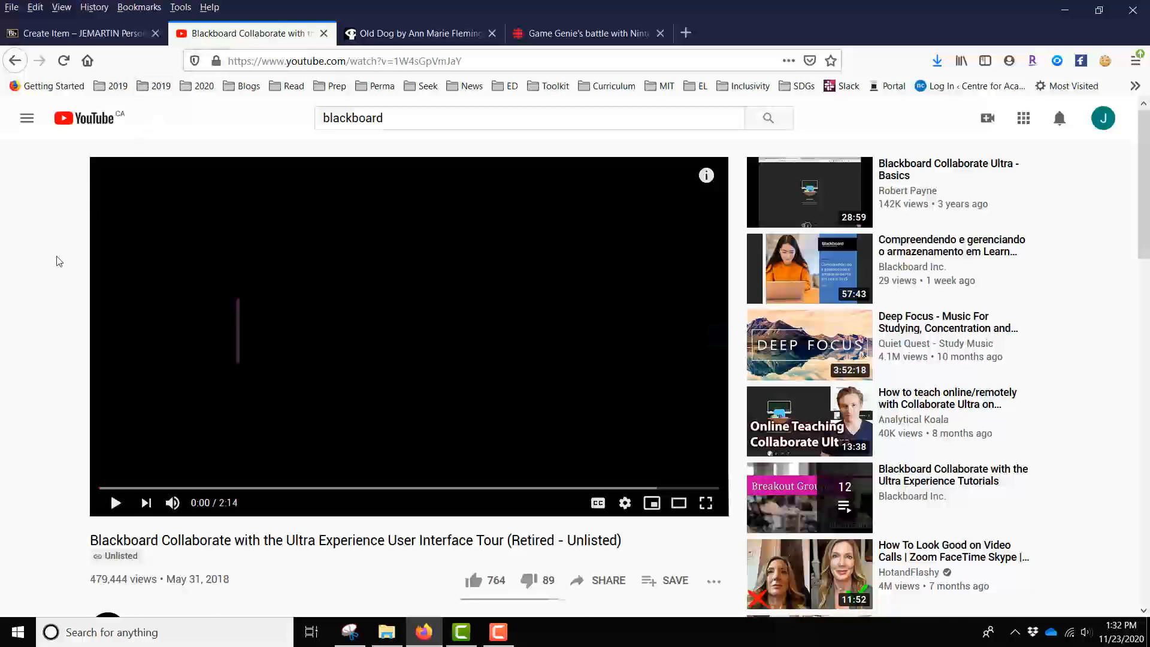
{"action": "scroll", "coordinate": [57, 259], "scroll_direction": "down", "scroll_amount": 2}
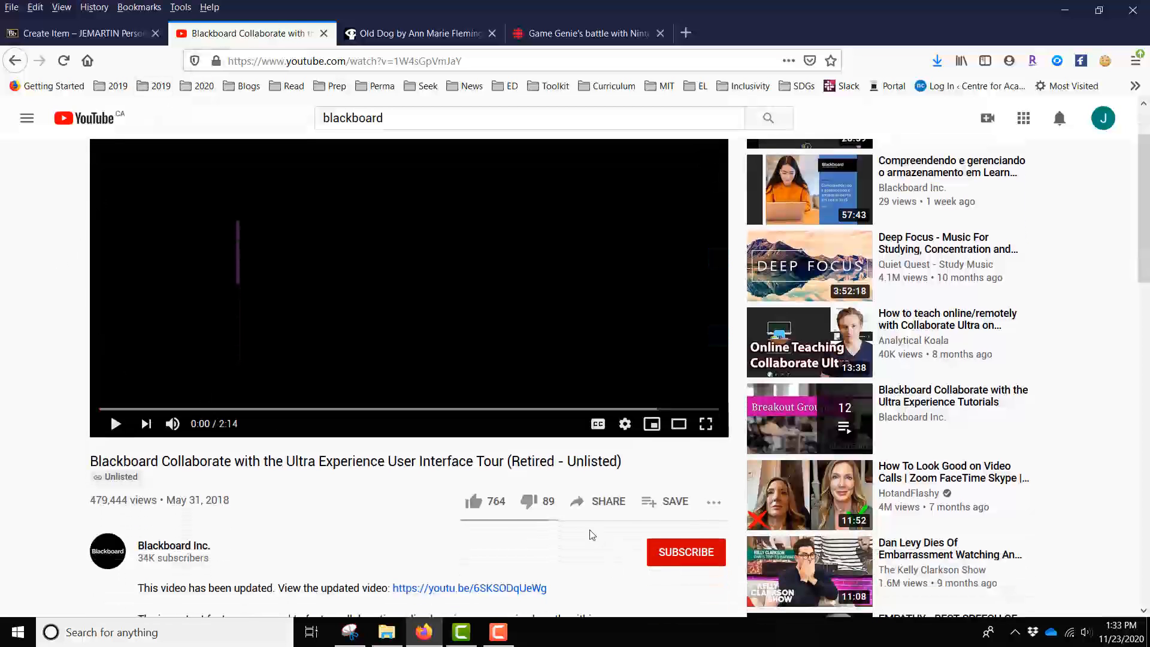
{"action": "left_click", "coordinate": [607, 505]}
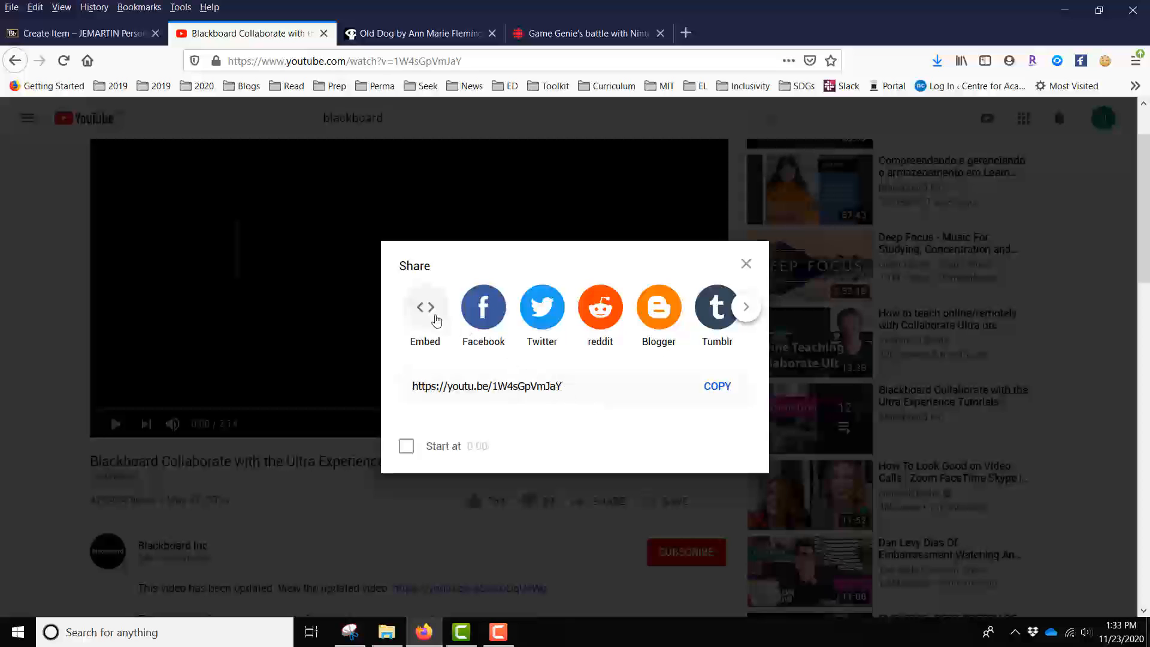
{"action": "left_click", "coordinate": [424, 308]}
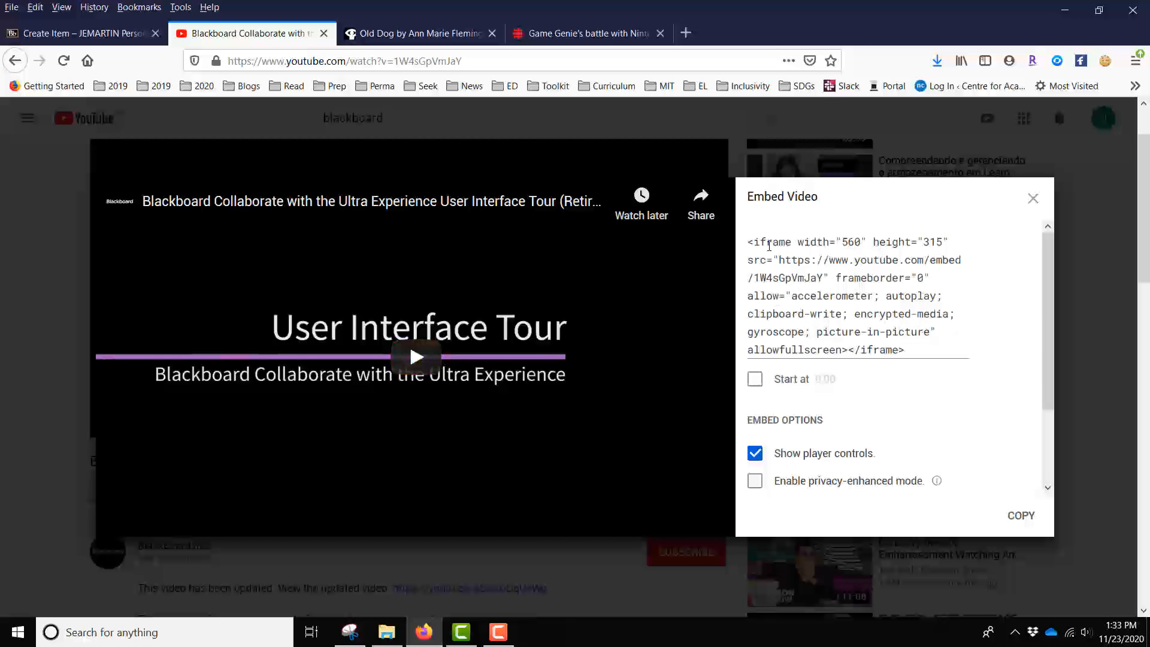
{"action": "left_click_drag", "start_coordinate": [750, 243], "coordinate": [949, 355]}
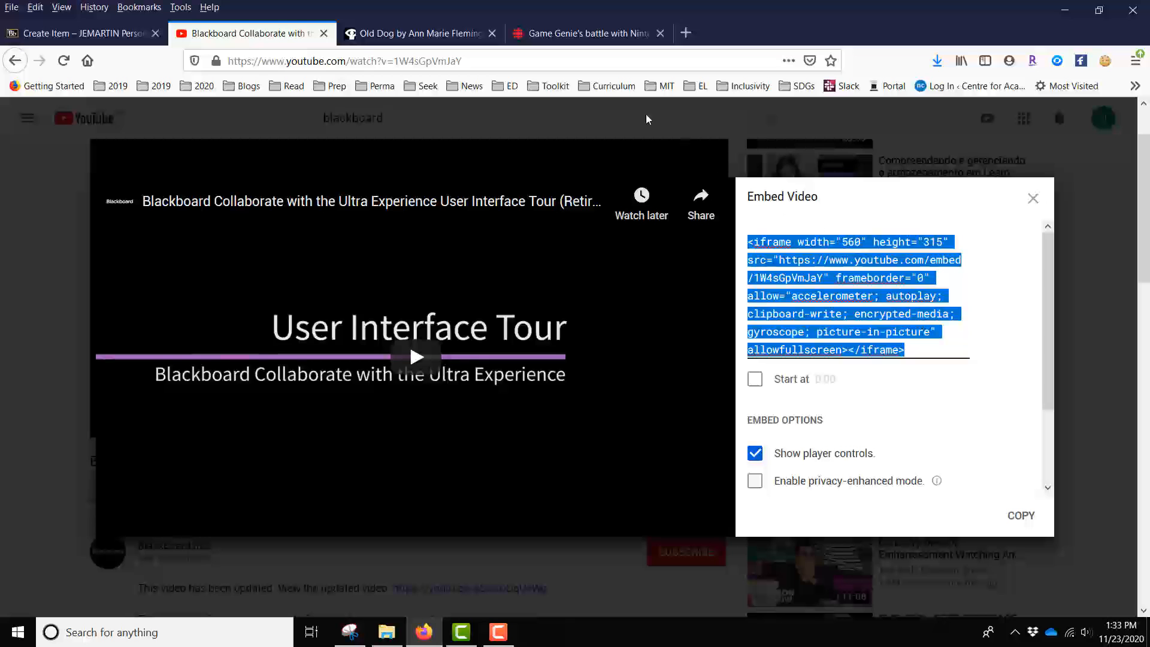
- On the National Film Board page for Old Dog, display the film's embed code
{"action": "left_click", "coordinate": [428, 37]}
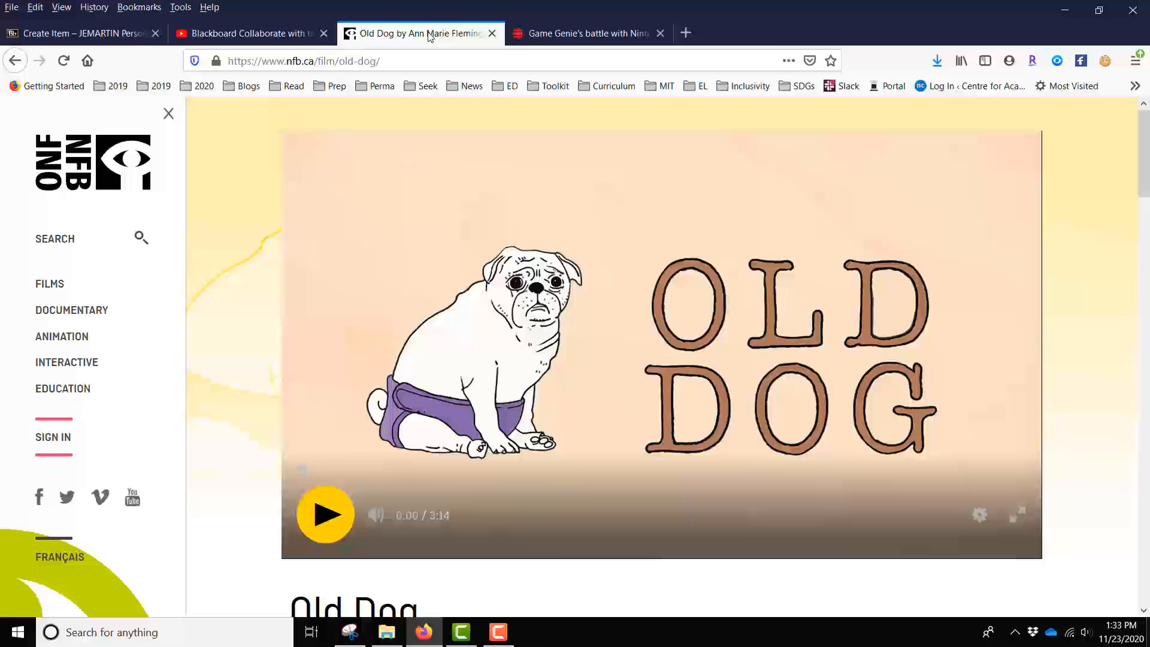
{"action": "scroll", "coordinate": [1099, 366], "scroll_direction": "down", "scroll_amount": 3}
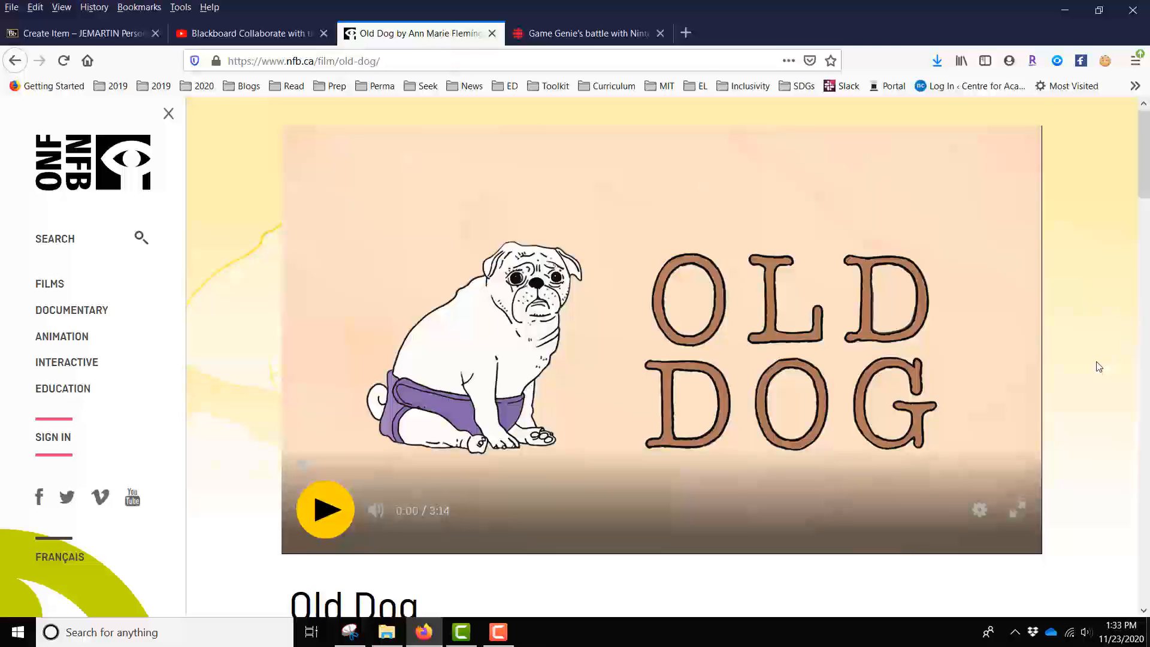
{"action": "scroll", "coordinate": [1099, 366], "scroll_direction": "down", "scroll_amount": 4}
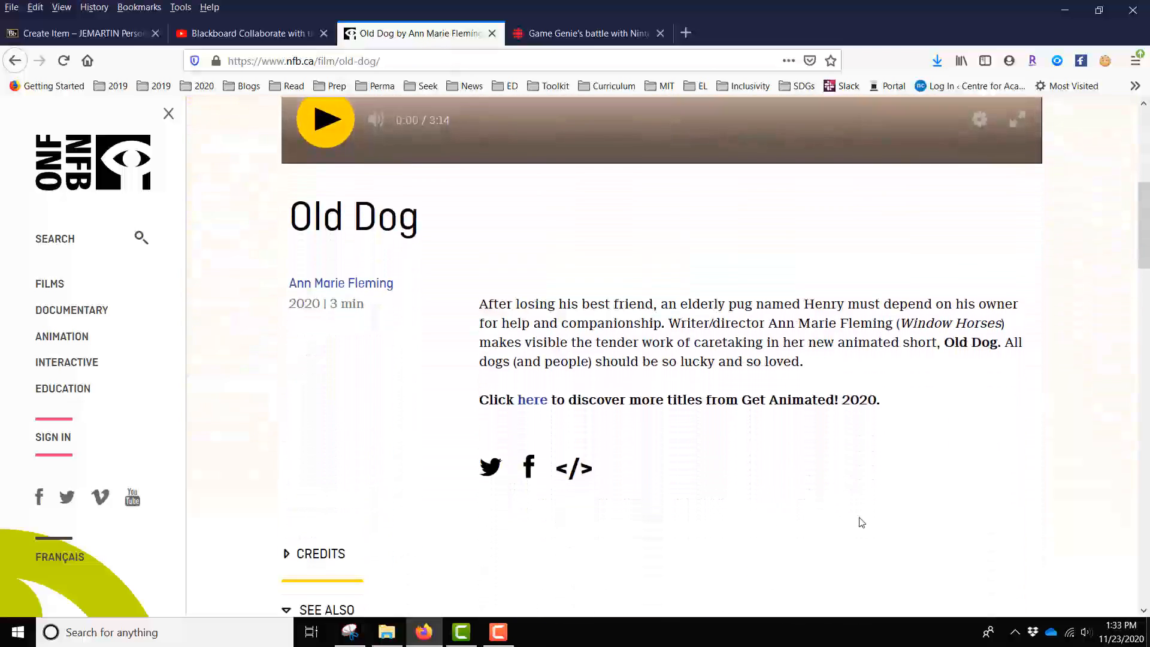
{"action": "left_click", "coordinate": [574, 472]}
{"action": "scroll", "coordinate": [1050, 457], "scroll_direction": "down", "scroll_amount": 4}
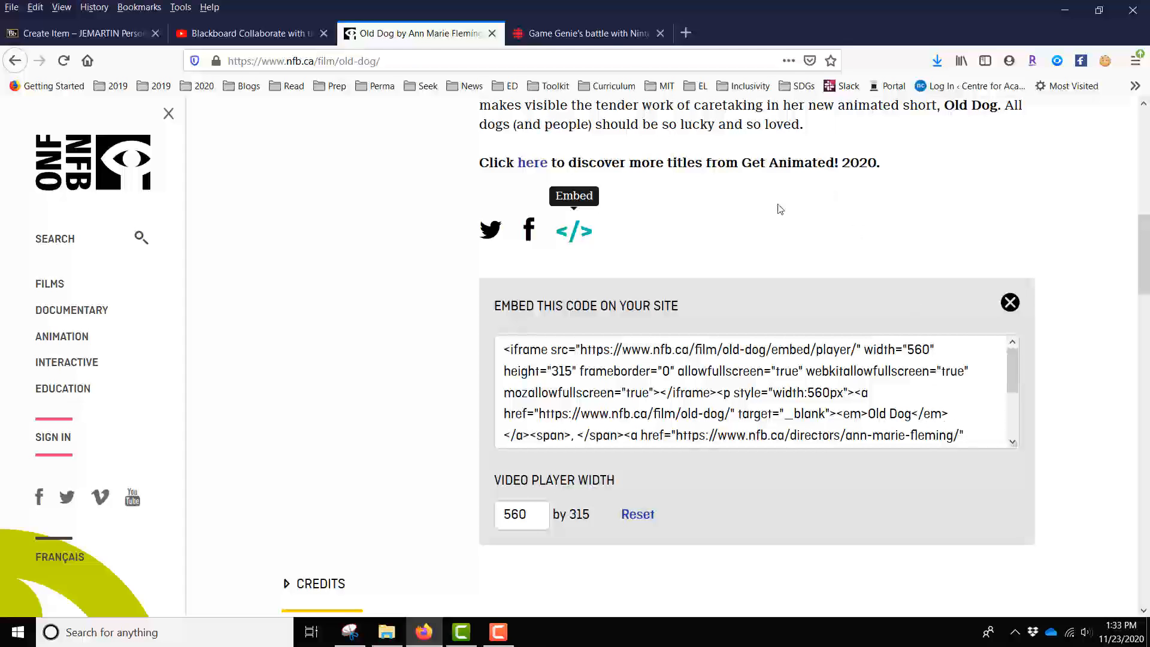
- On the CBC page, display the embed code for the video "Game Genie's battle with Nintendo"
{"action": "left_click", "coordinate": [597, 34]}
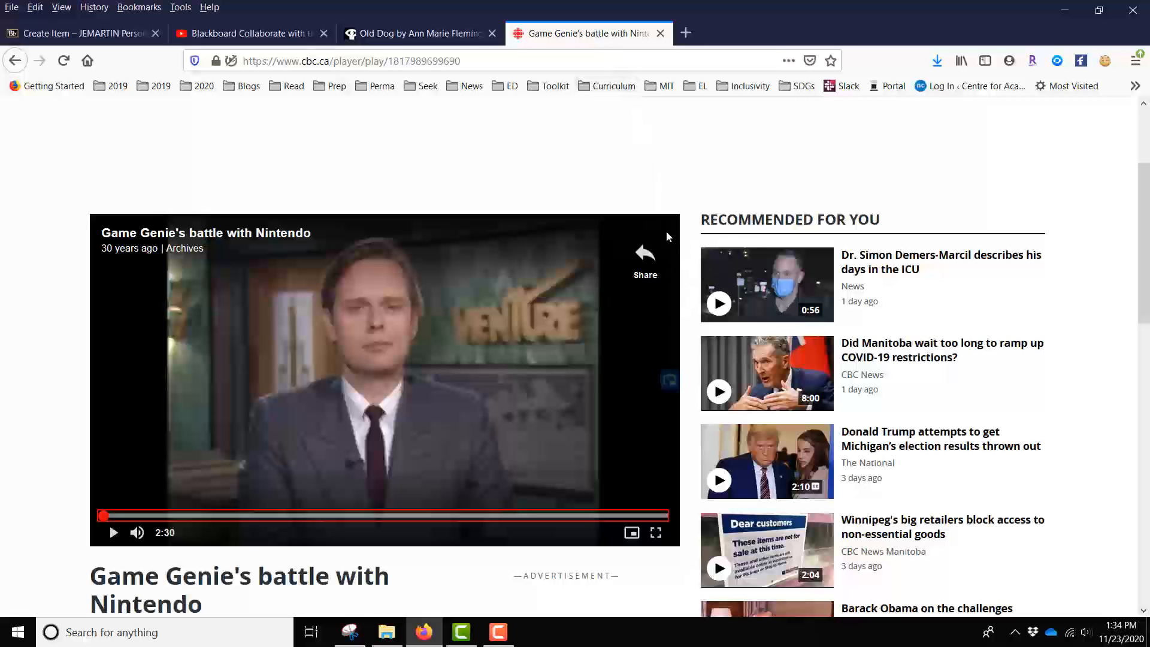
{"action": "left_click", "coordinate": [641, 256]}
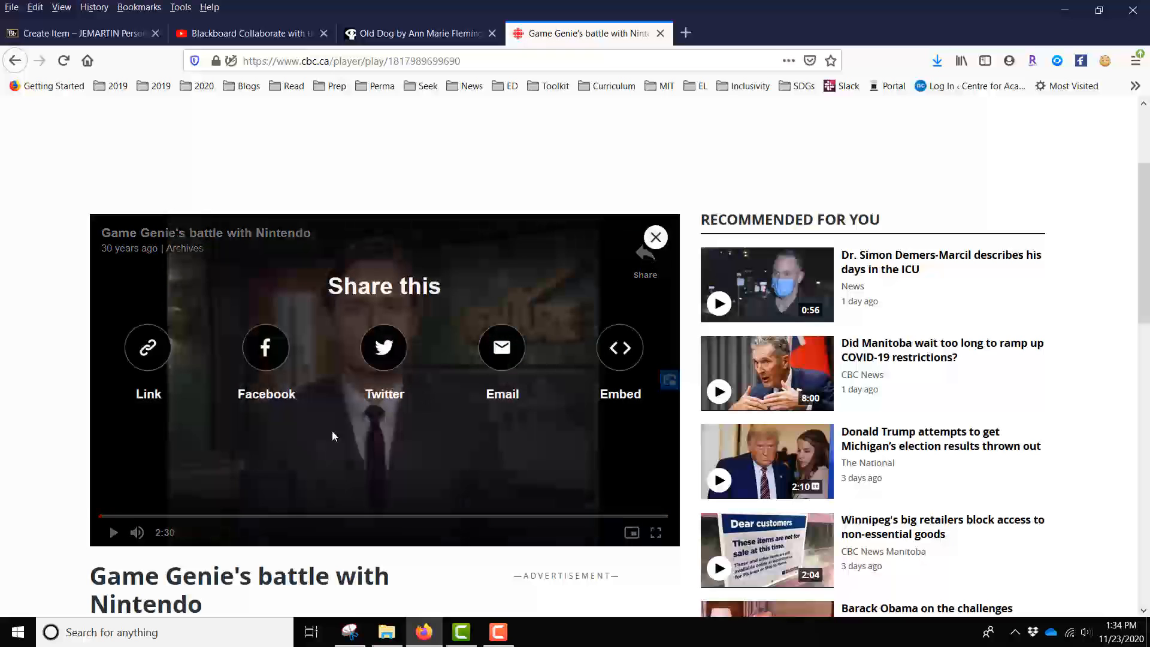
{"action": "left_click", "coordinate": [620, 354]}
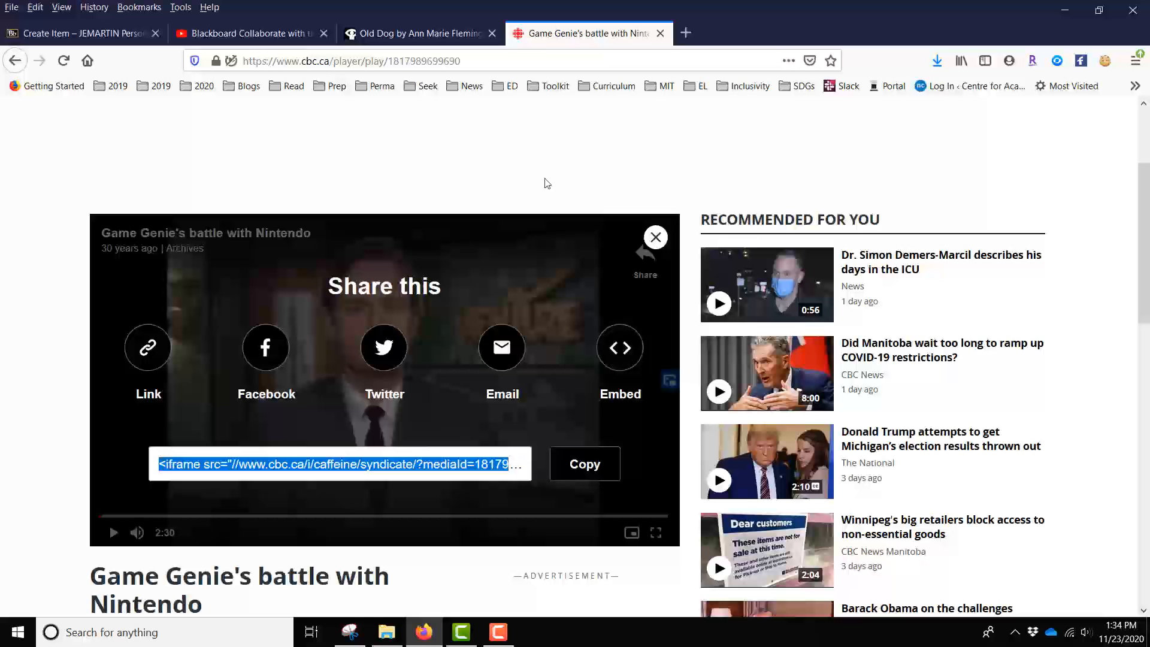
- Copy the complete Old Dog embed code from the National Film Board page and return to the Blackboard item form
{"action": "key", "text": "ctrl+shift+Tab"}
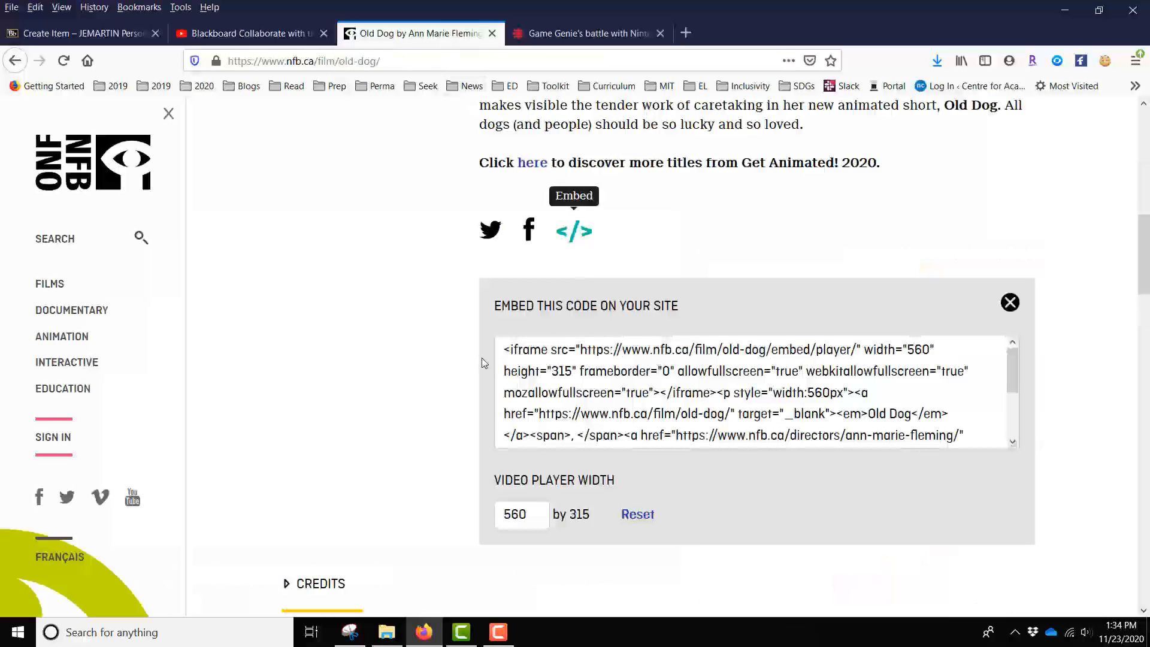
{"action": "left_click_drag", "start_coordinate": [503, 347], "coordinate": [987, 465]}
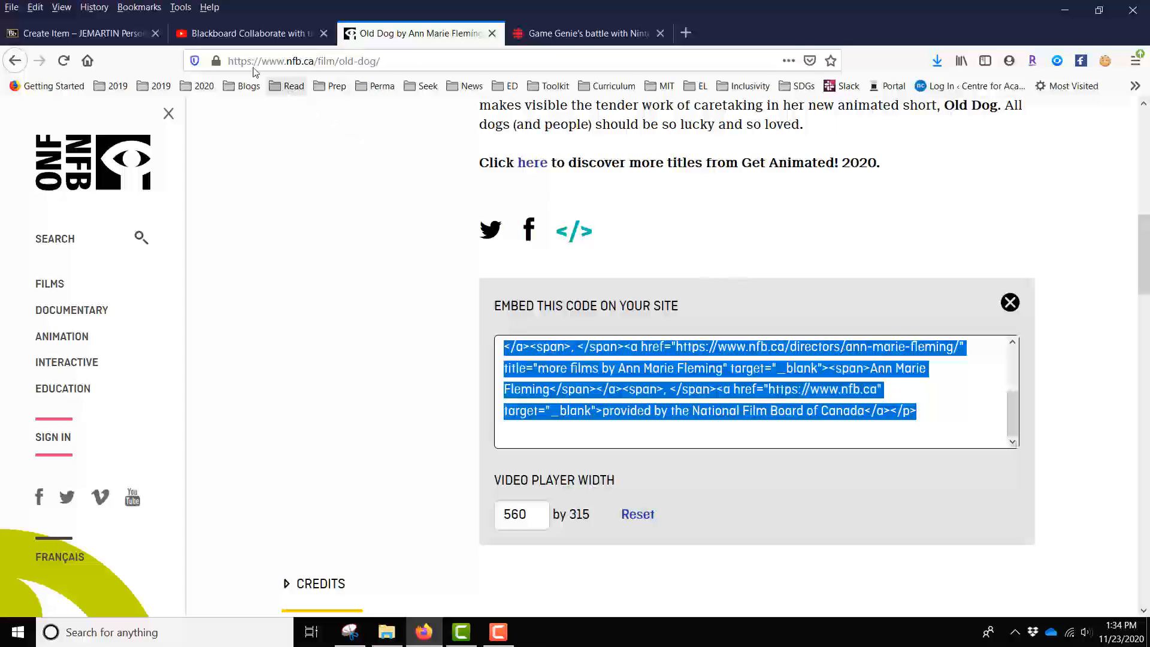
{"action": "left_click", "coordinate": [66, 36]}
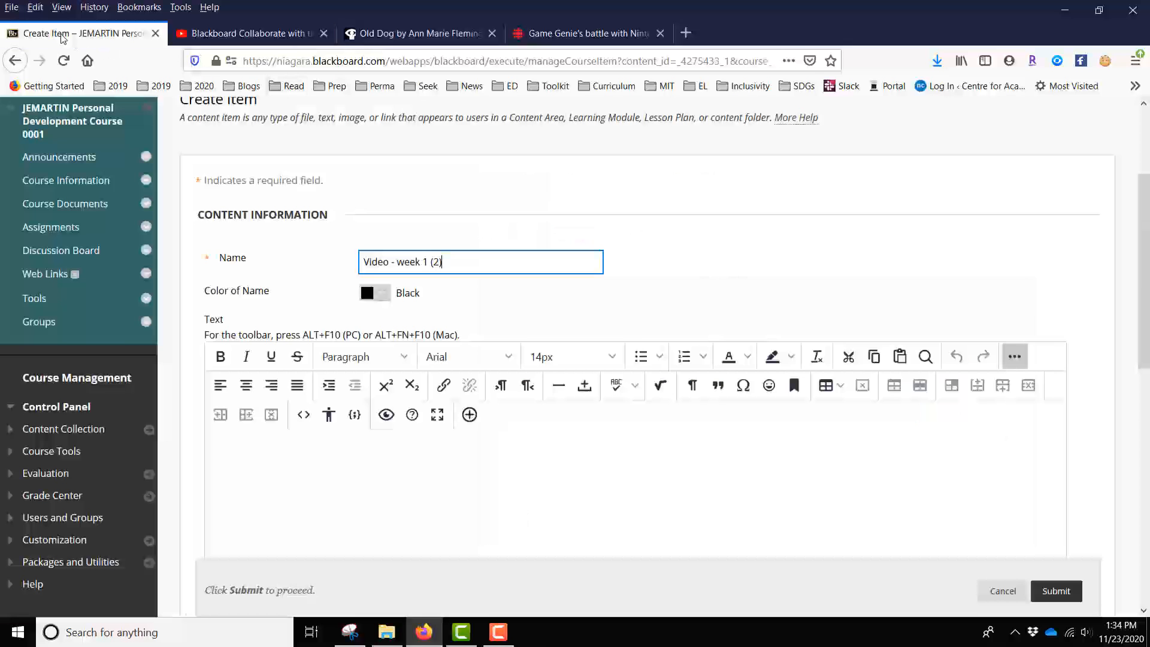
- Paste the Old Dog embed code into the source code of the item's text and save it
{"action": "scroll", "coordinate": [987, 195], "scroll_direction": "down", "scroll_amount": 3}
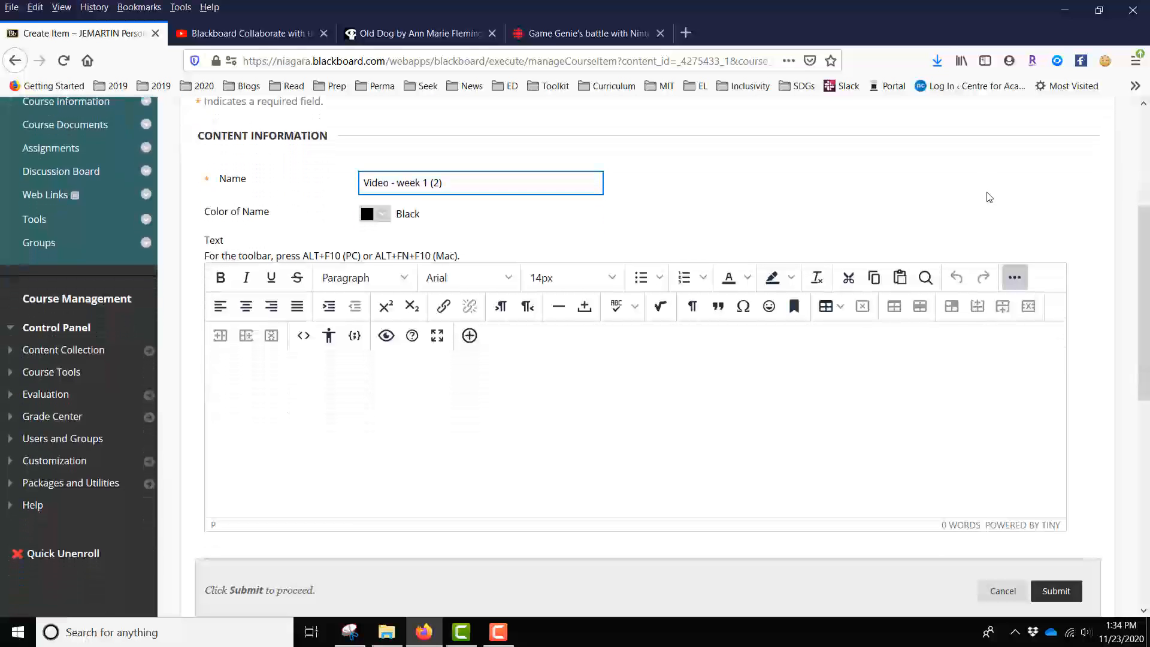
{"action": "scroll", "coordinate": [989, 197], "scroll_direction": "down", "scroll_amount": 3}
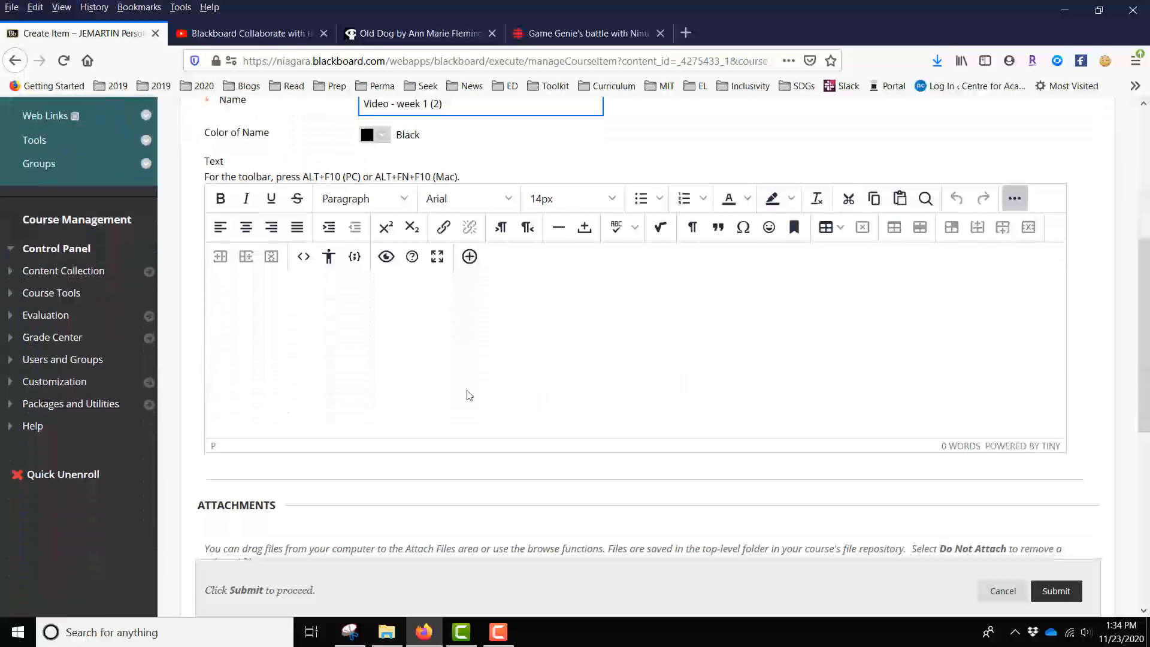
{"action": "left_click", "coordinate": [303, 258]}
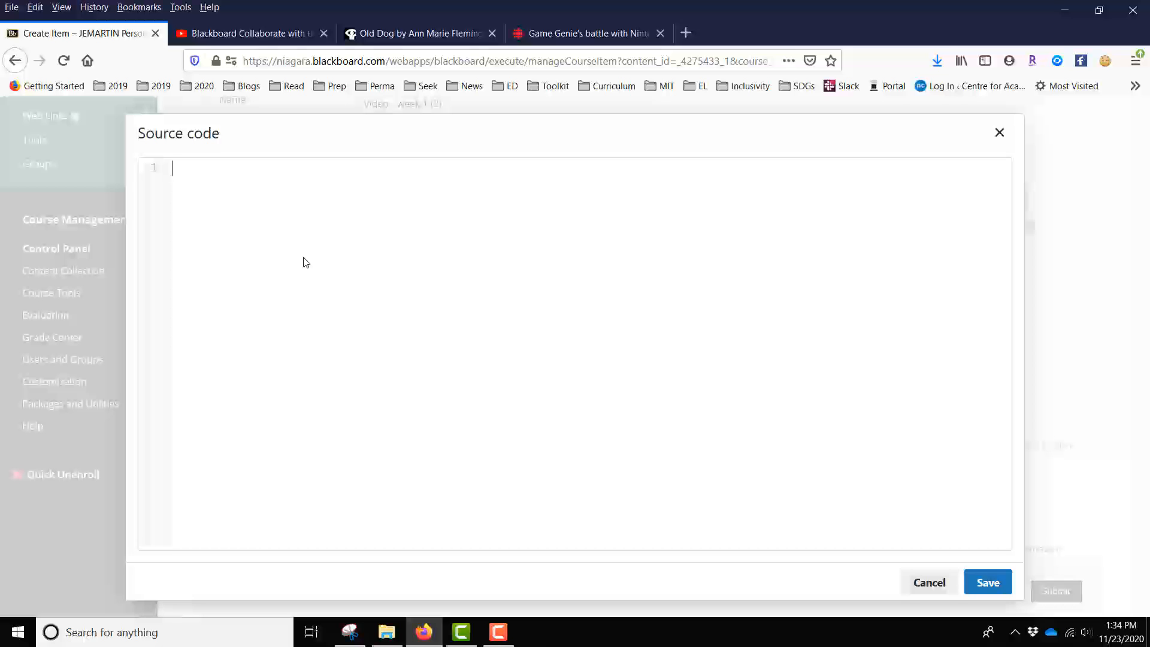
{"action": "key", "text": "ctrl+v"}
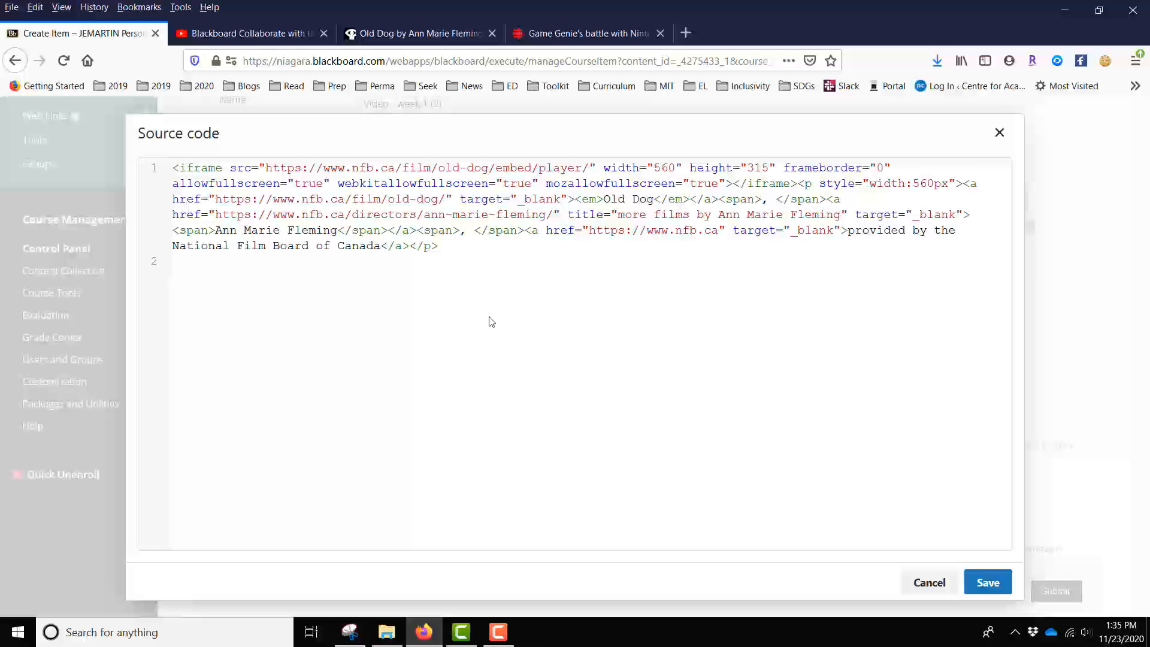
{"action": "left_click", "coordinate": [987, 593]}
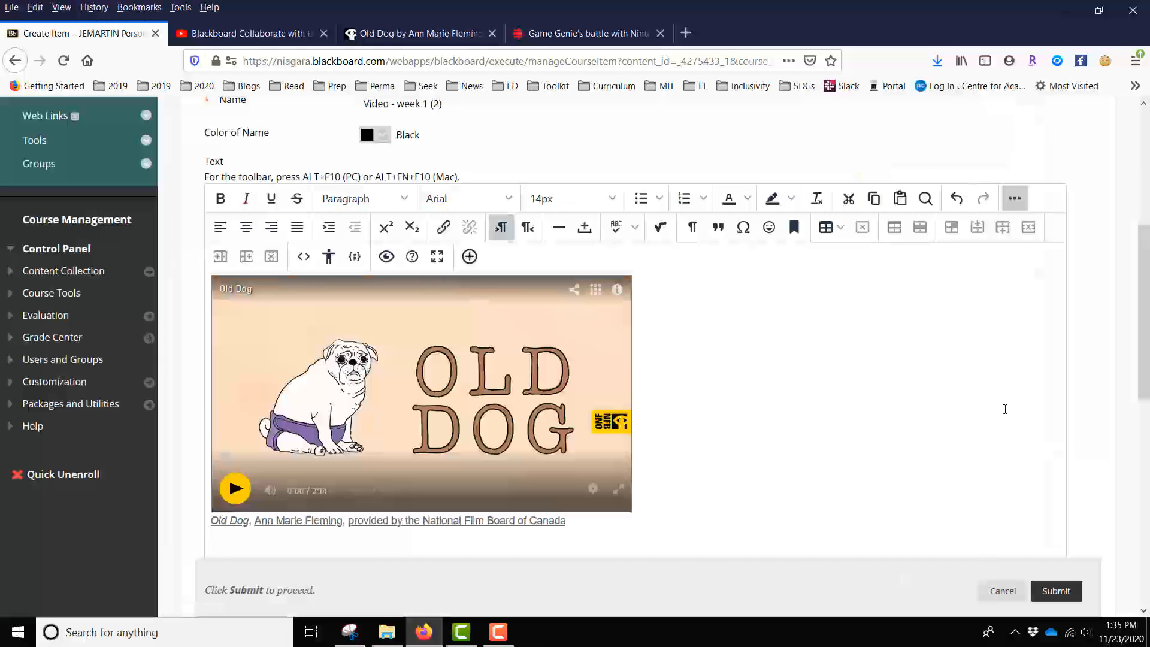
- Submit the Video - week 1 (2) item and review the embedded Old Dog film in the Week 1 - Introduction folder
{"action": "scroll", "coordinate": [1003, 405], "scroll_direction": "down", "scroll_amount": 2}
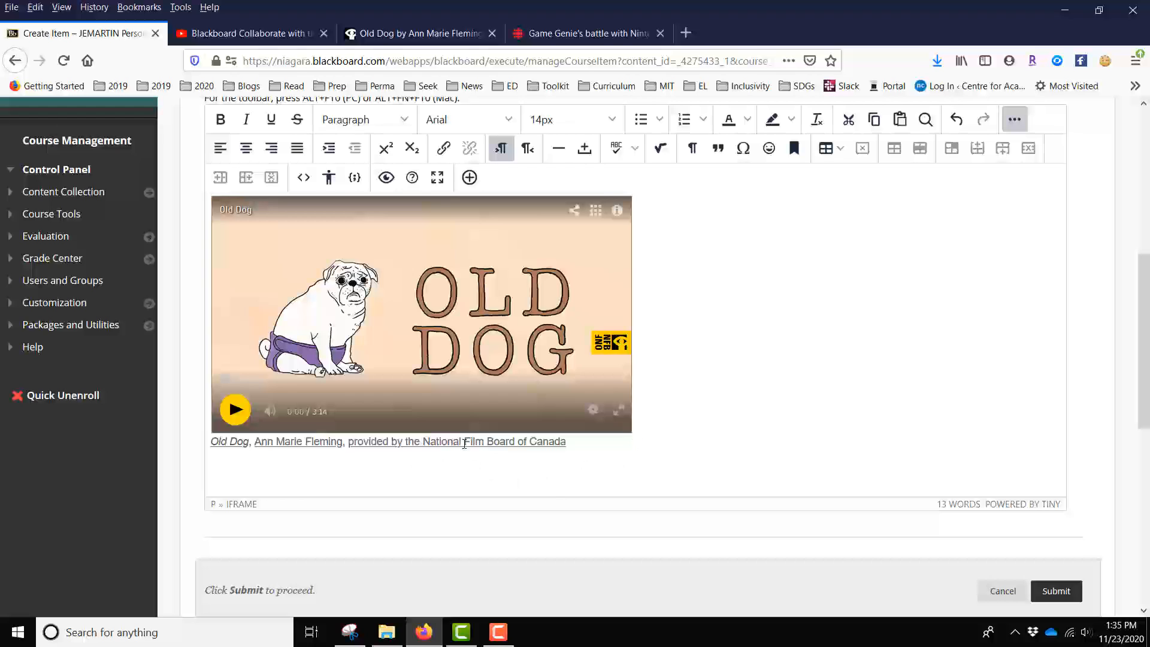
{"action": "scroll", "coordinate": [963, 399], "scroll_direction": "down", "scroll_amount": 3}
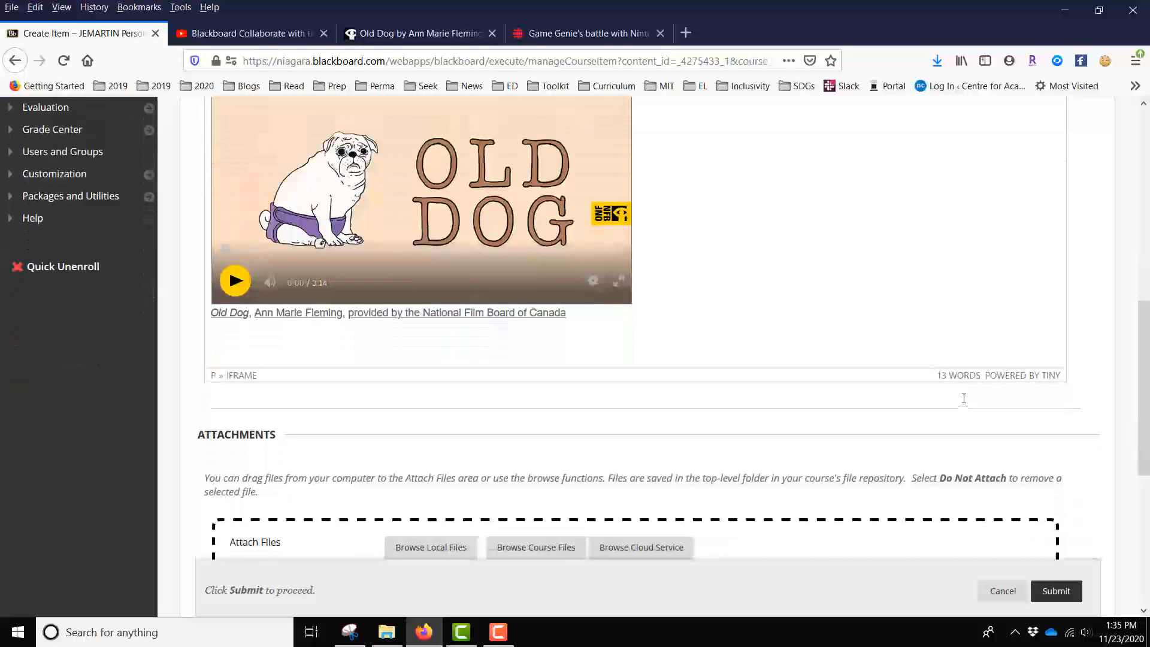
{"action": "left_click", "coordinate": [1057, 592]}
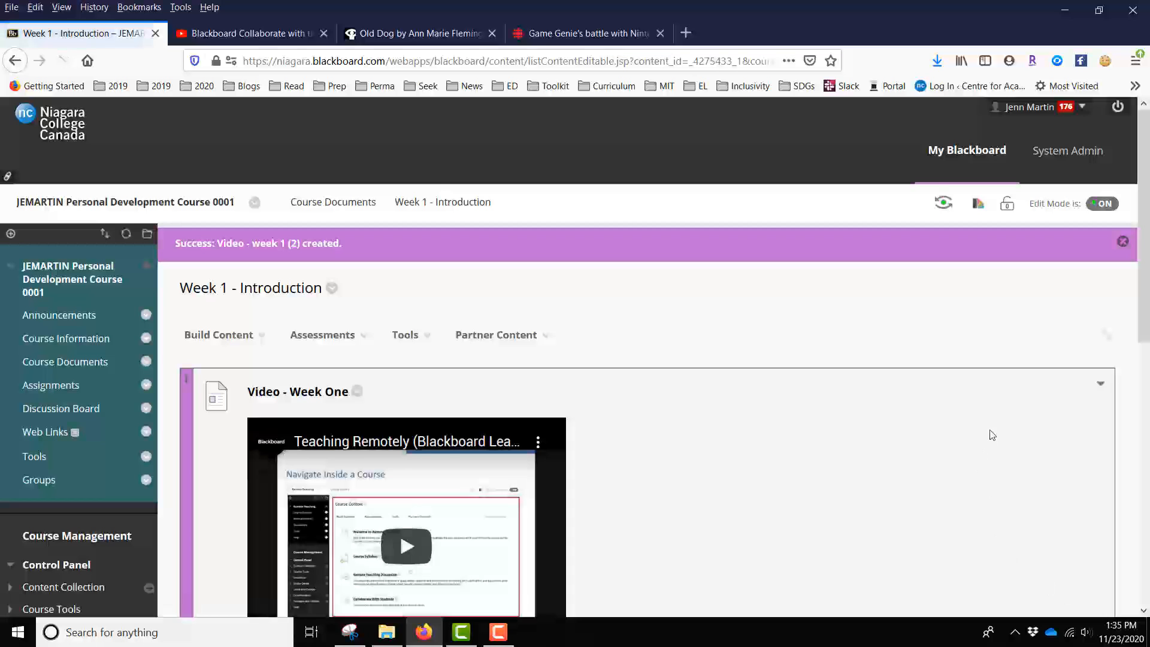
{"action": "scroll", "coordinate": [992, 436], "scroll_direction": "down", "scroll_amount": 2}
{"action": "scroll", "coordinate": [992, 435], "scroll_direction": "down", "scroll_amount": 7}
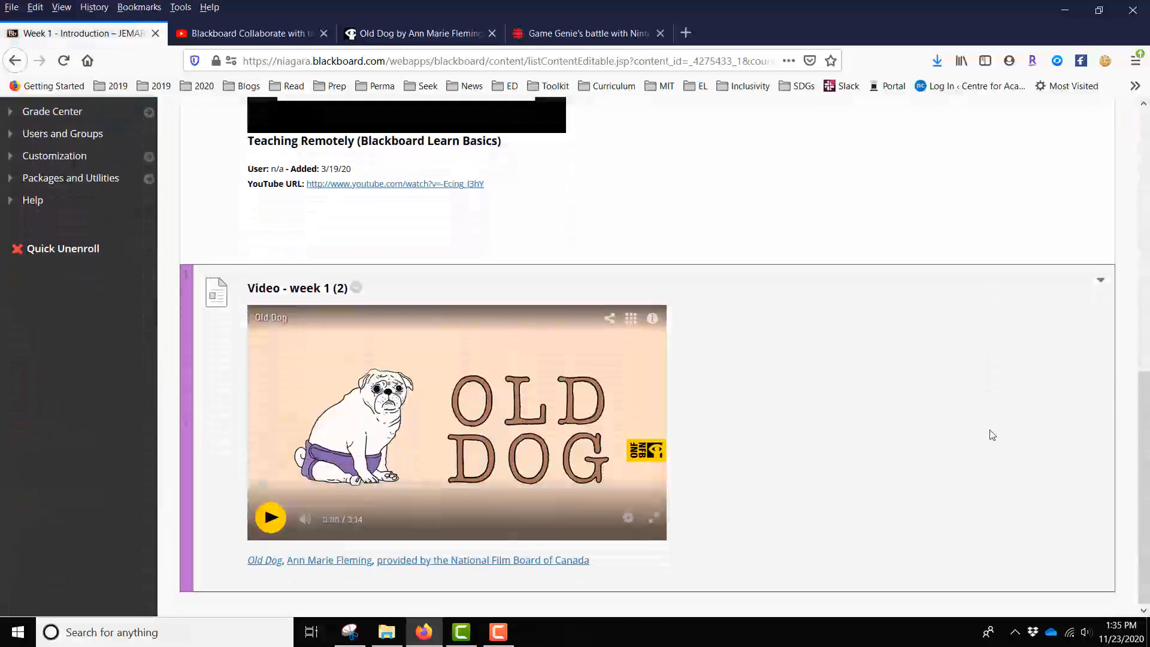